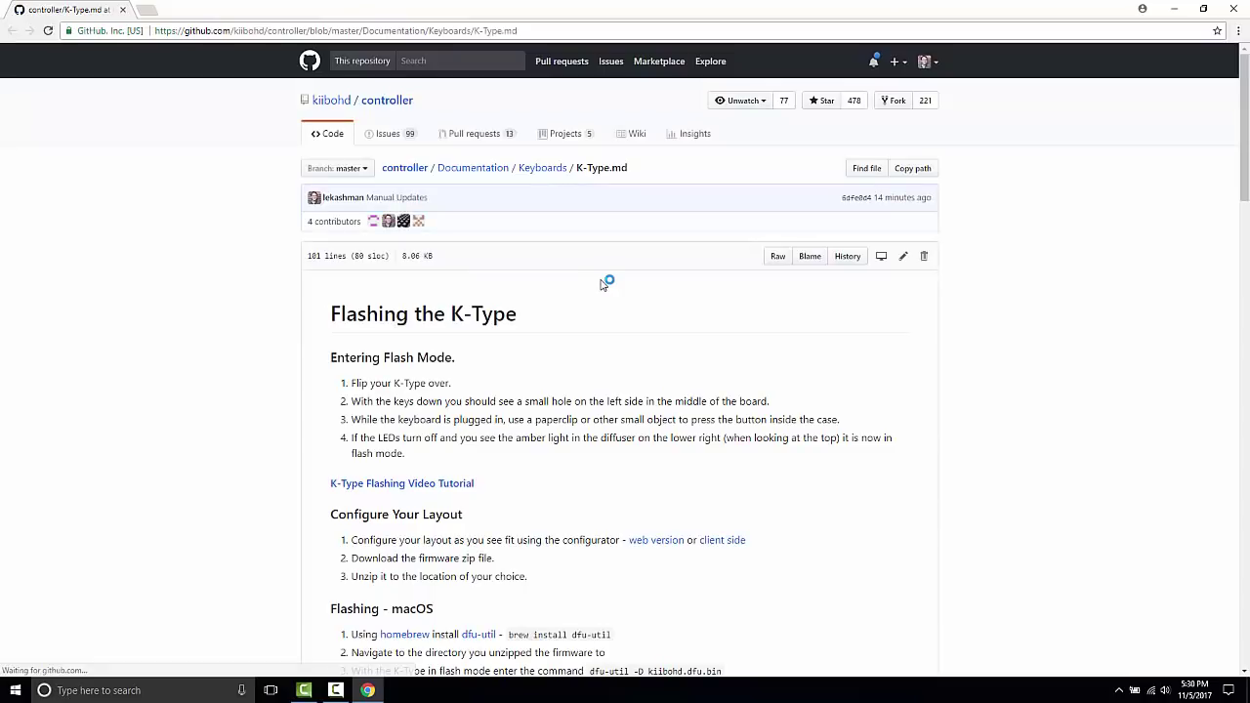
Scroll the K-Type.md guide down to the Flashing - Windows section.
scroll(573, 342, "down", 1)
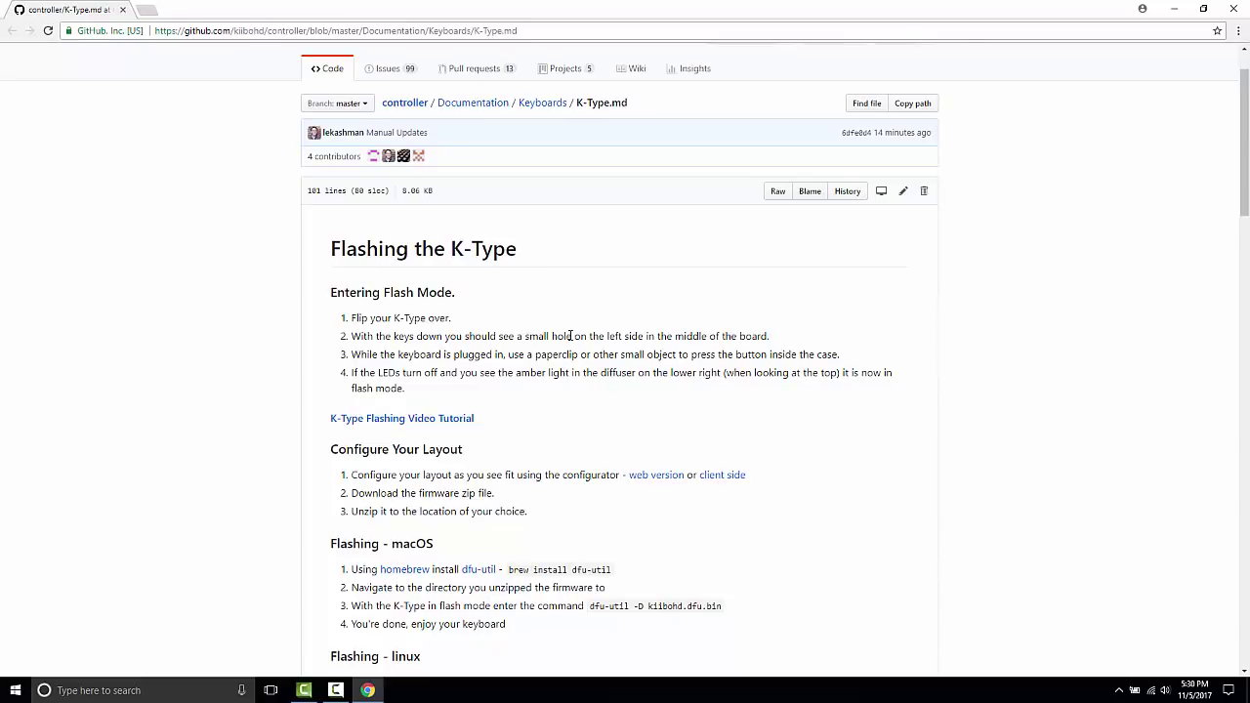
scroll(564, 335, "down", 1)
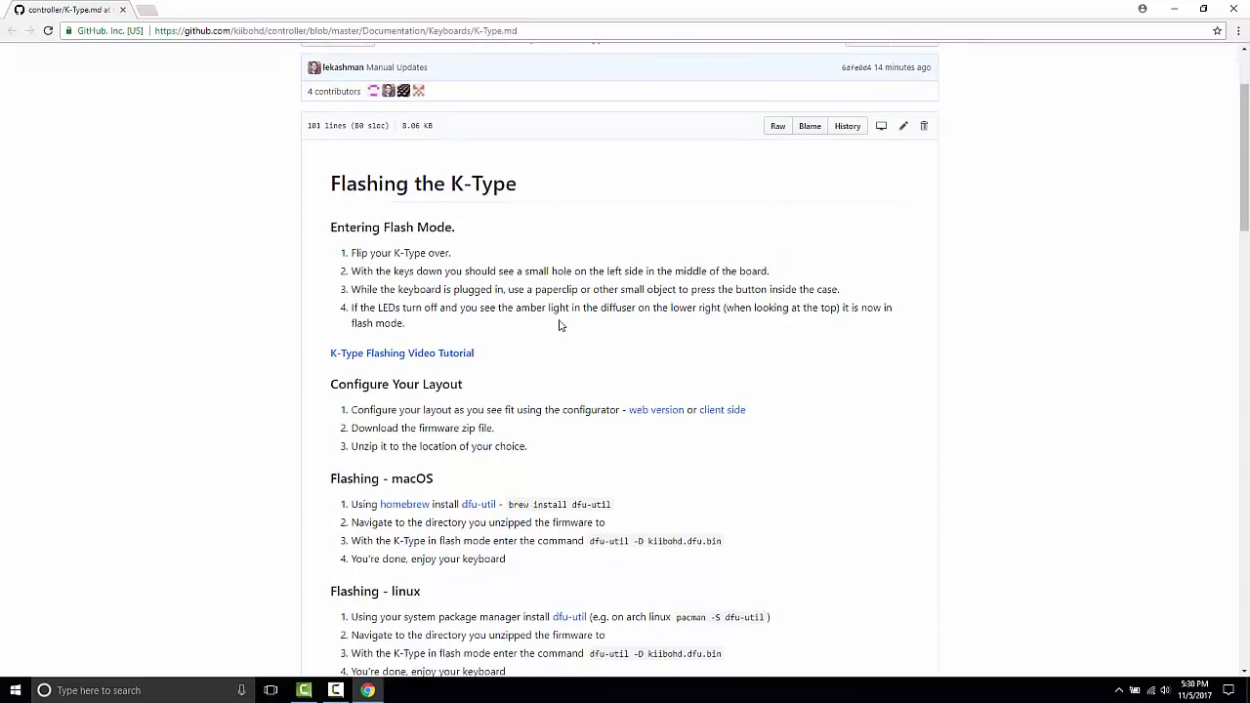
scroll(562, 325, "down", 5)
scroll(560, 323, "down", 3)
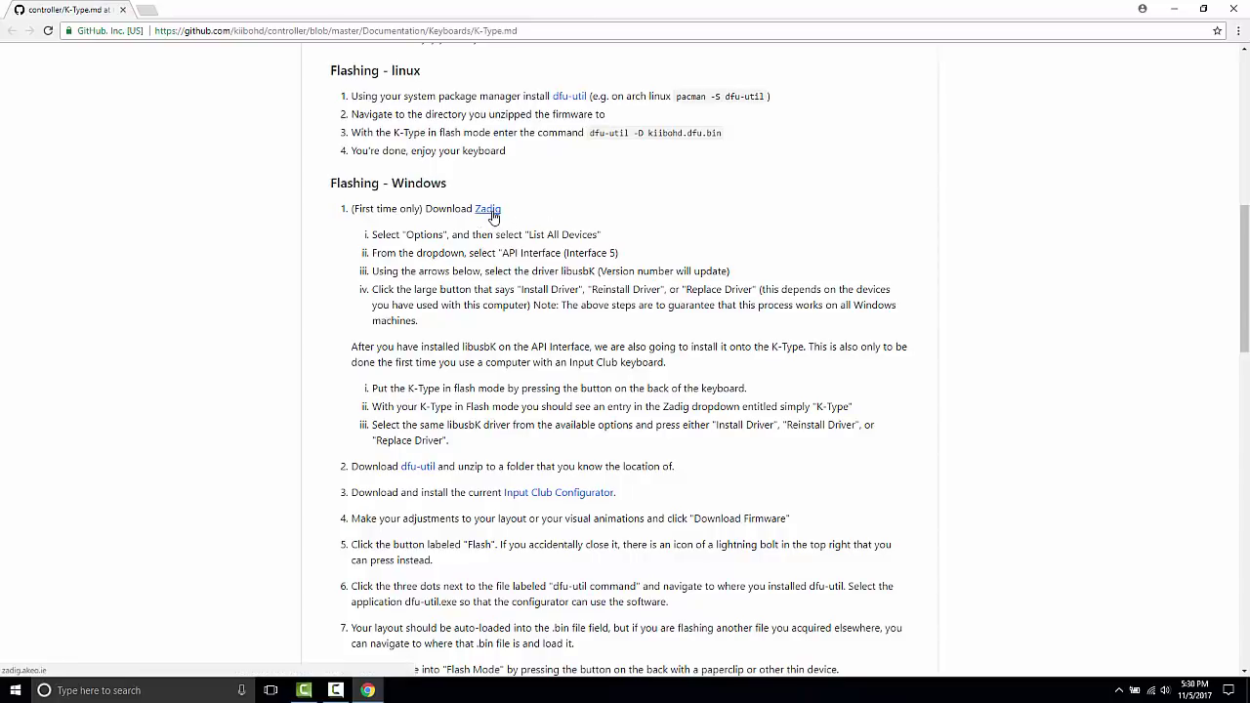
Open the Zadig site from the guide's link in a new tab.
right_click(493, 215)
left_click(527, 223)
key("ctrl+Tab")
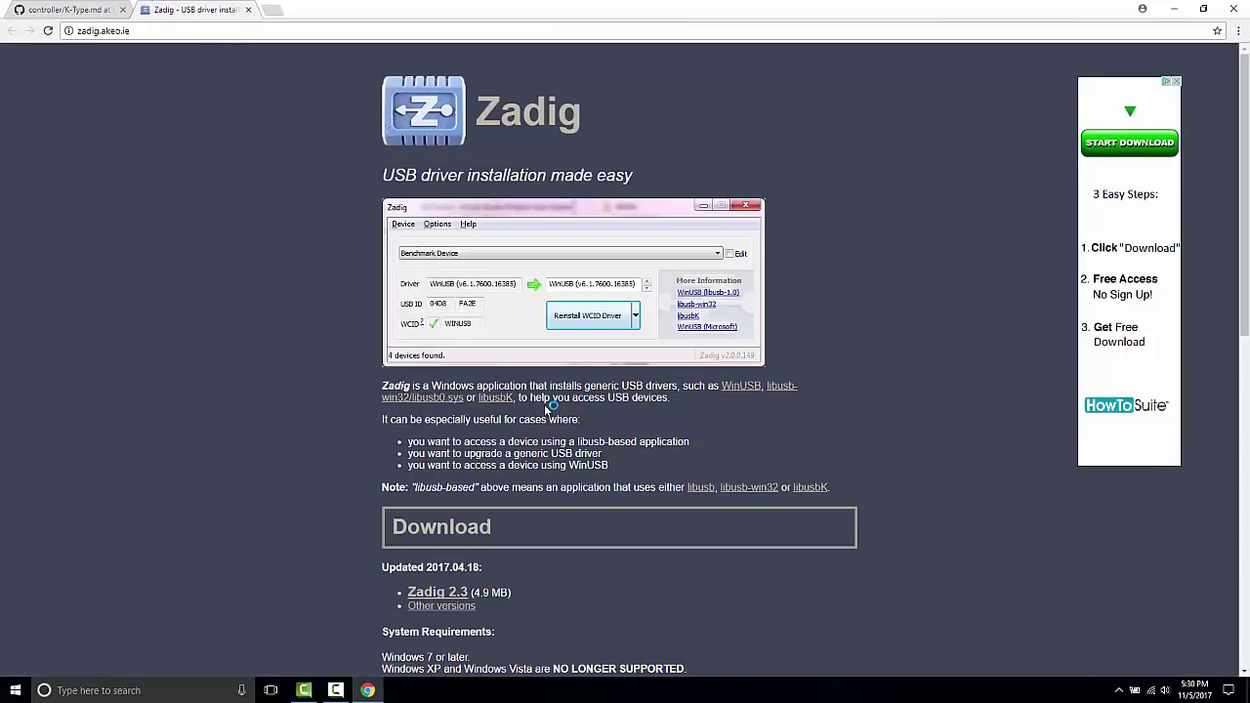
scroll(544, 410, "down", 1)
Download Zadig 2.3 and show zadig-2.3.exe in the Downloads folder.
left_click(435, 463)
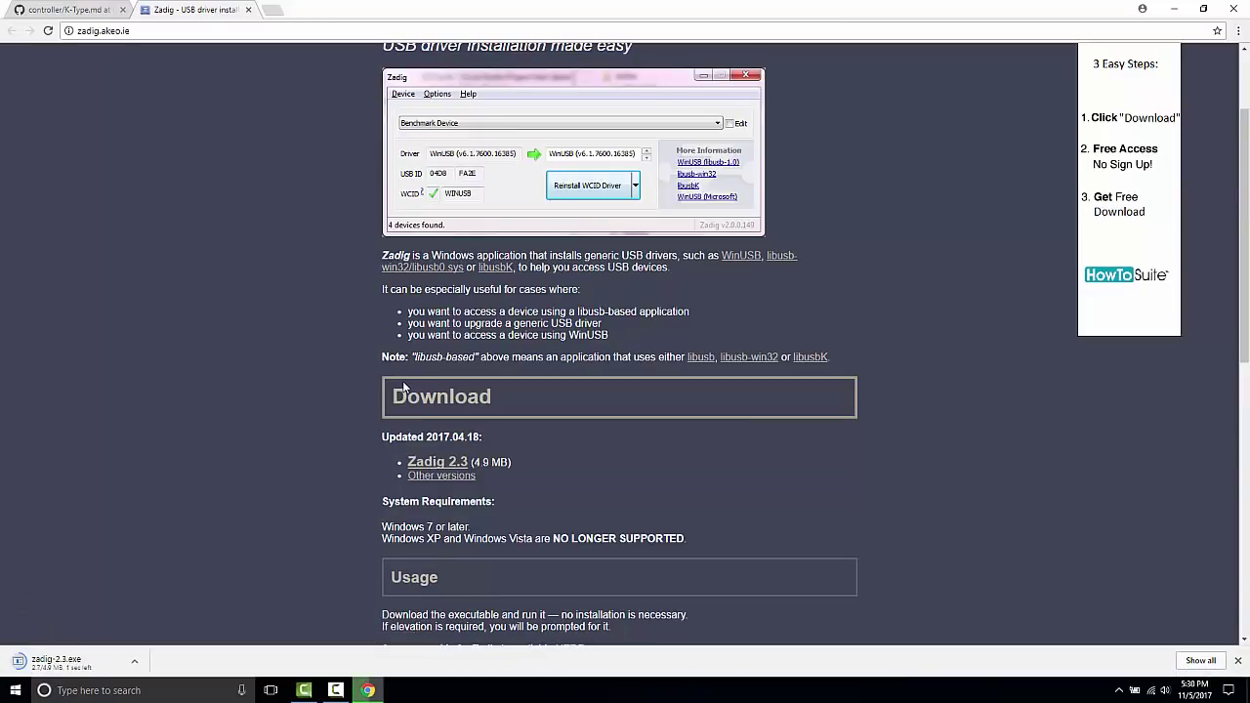
left_click(137, 665)
left_click(166, 614)
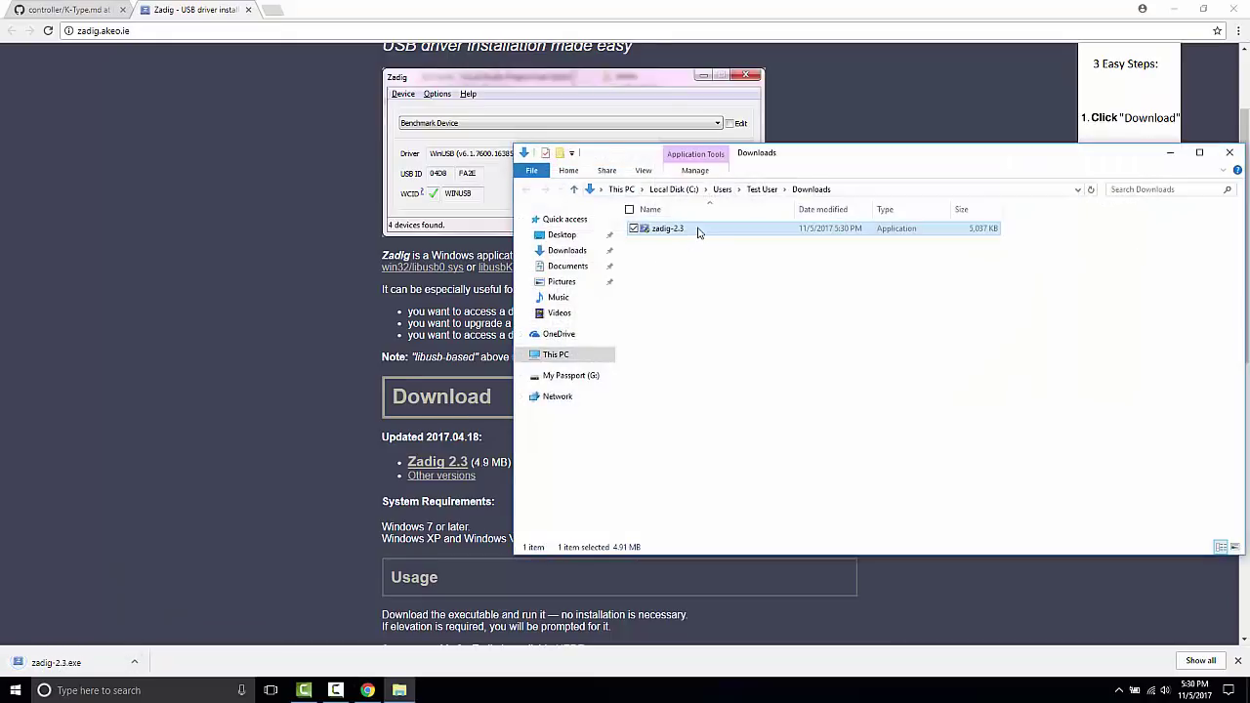
Launch zadig-2.3, close the Downloads folder and review the guide's first Zadig steps.
double_click(698, 232)
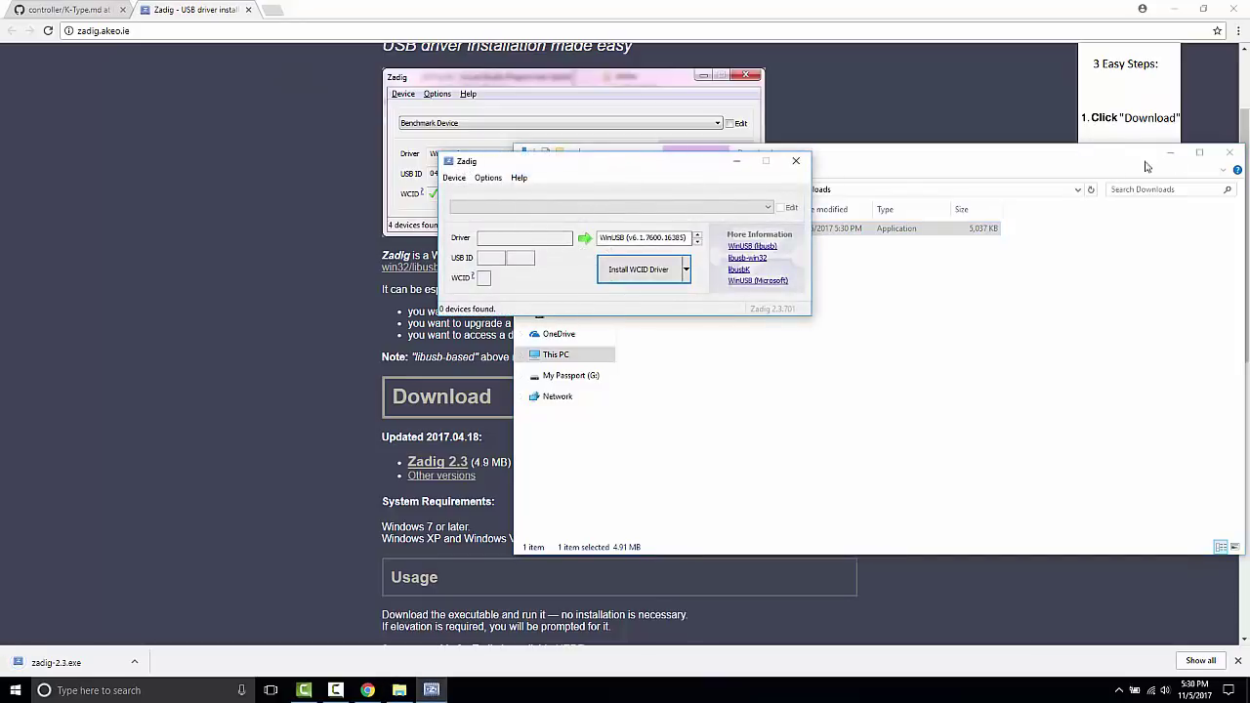
left_click(1228, 156)
left_click(1228, 156)
key("ctrl+shift+Tab")
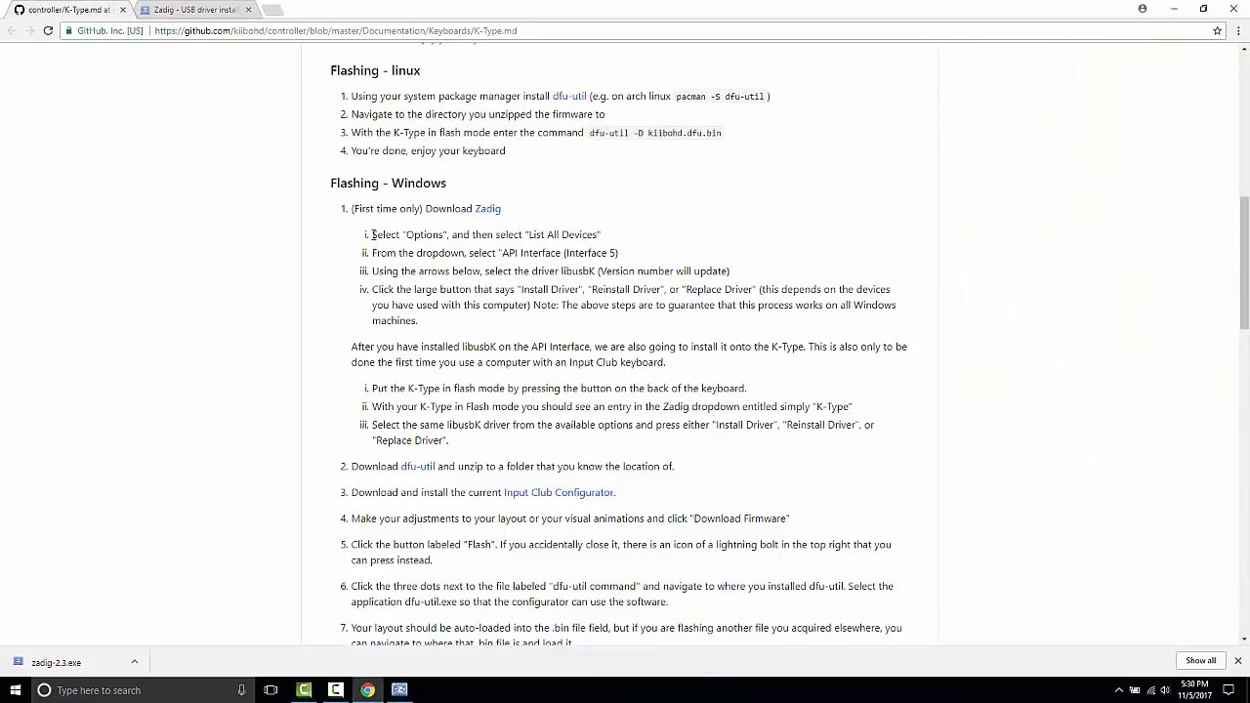
left_click_drag(372, 235, 670, 264)
left_click(665, 284)
key("alt+Tab")
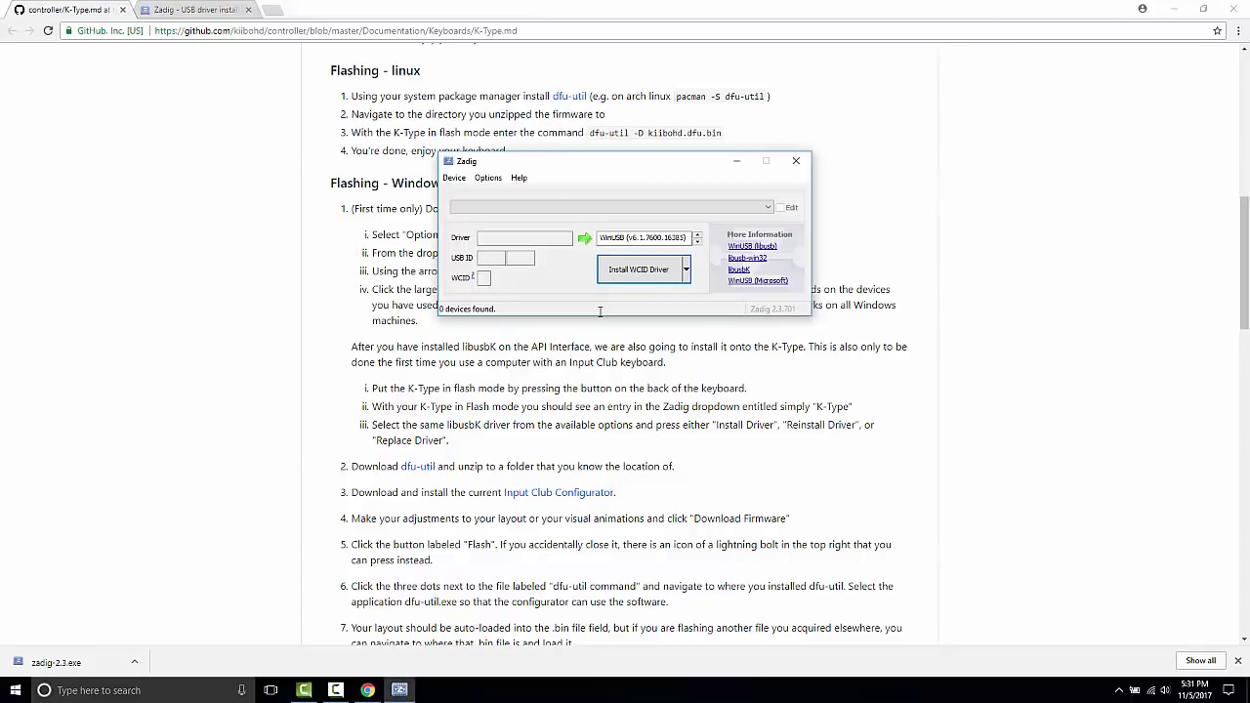
List all devices in Zadig and select API Interface (Interface 5).
left_click(489, 178)
left_click(410, 190)
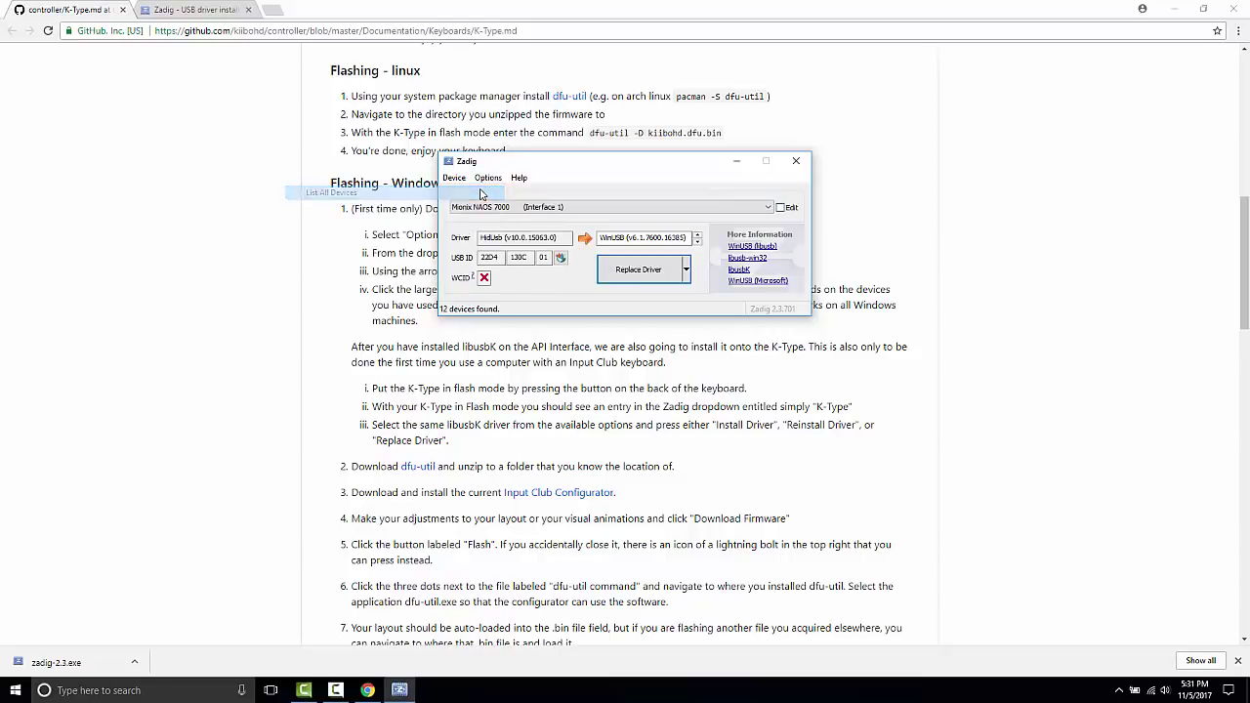
left_click(526, 208)
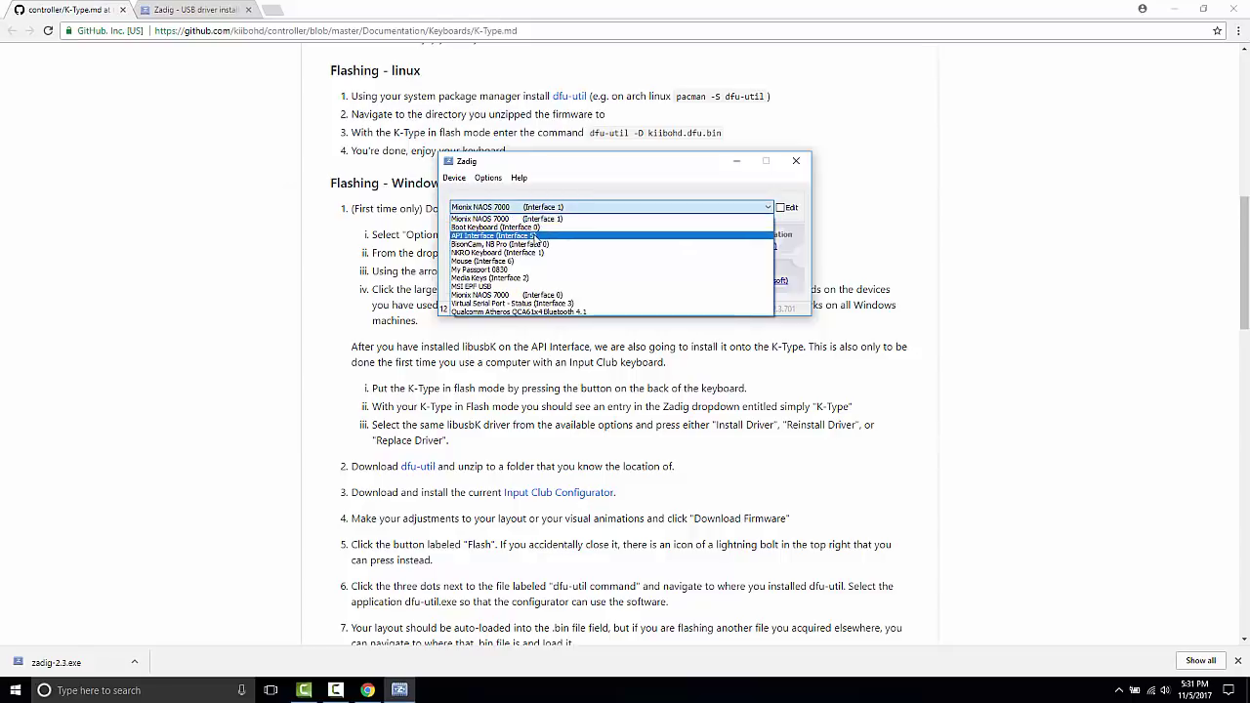
left_click(549, 236)
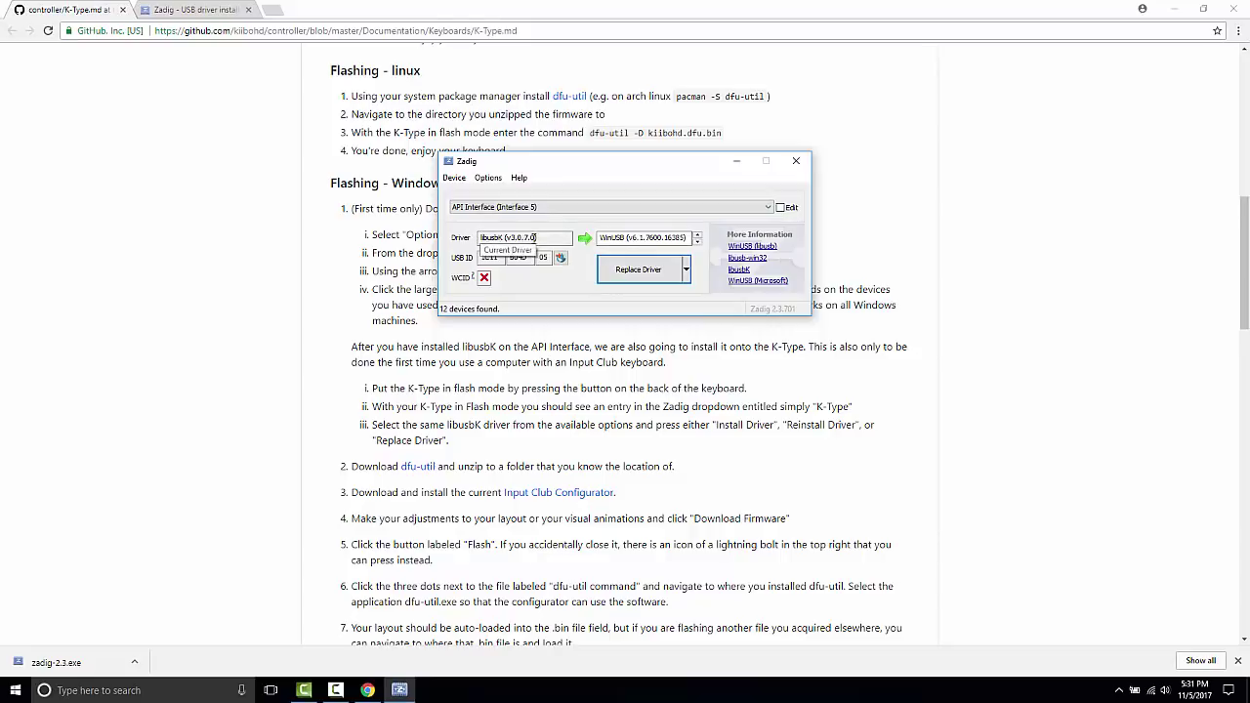
Set the target driver to libusbK, reinstall it and dismiss the success message.
left_click(697, 242)
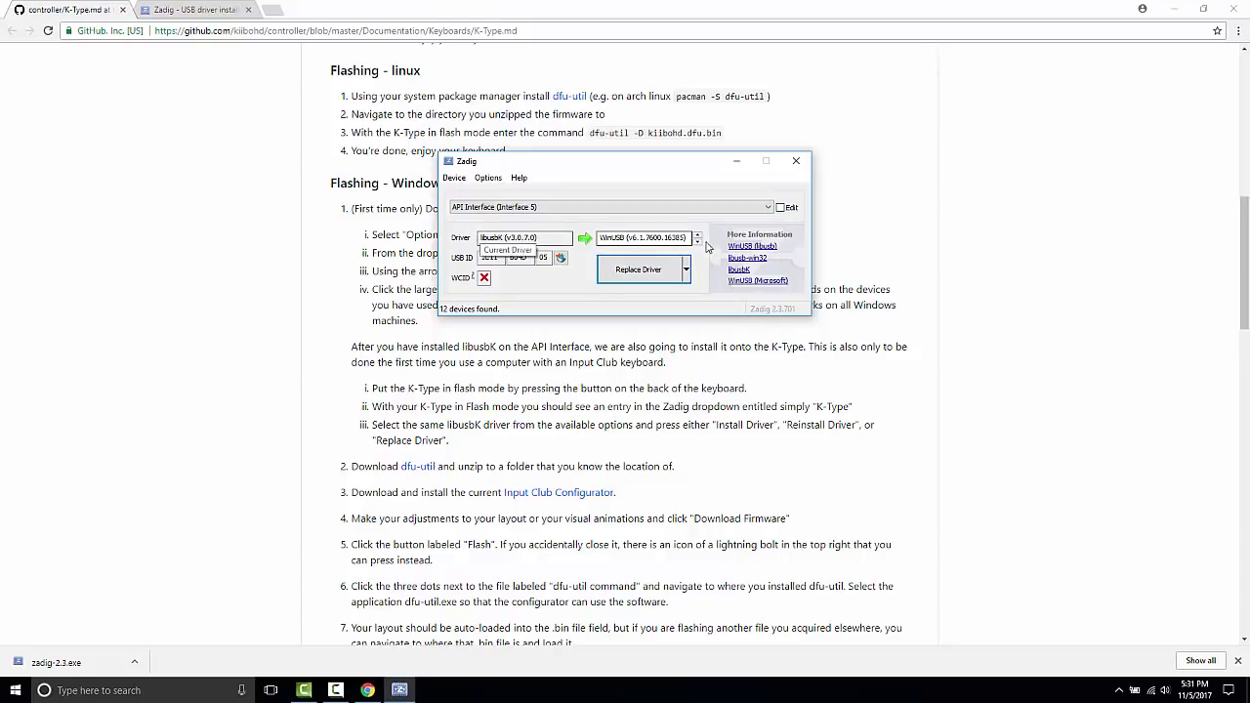
left_click(697, 242)
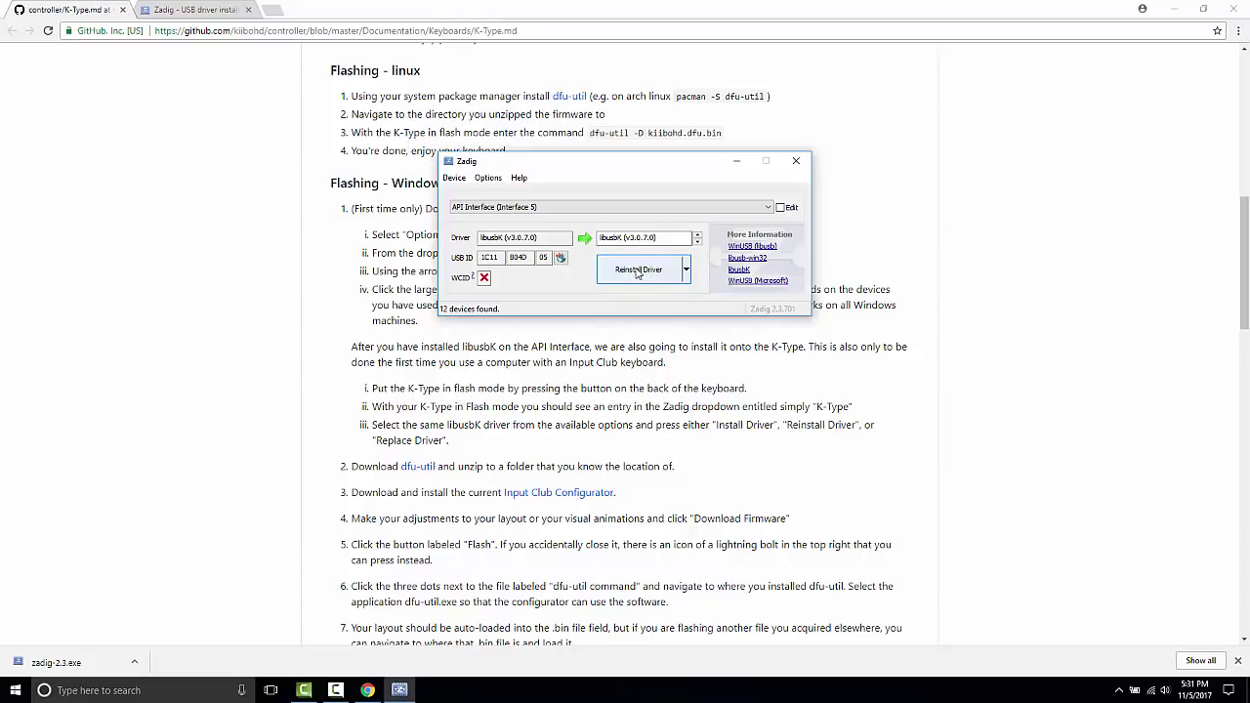
left_click(637, 272)
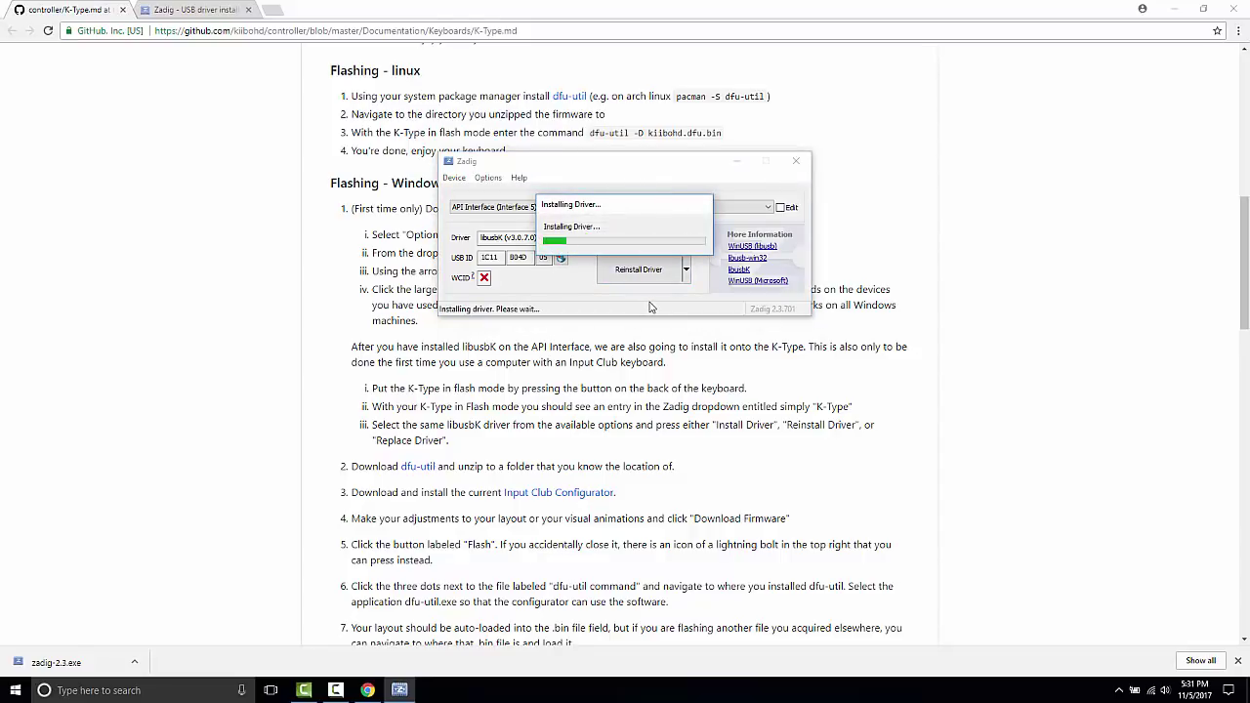
left_click(711, 250)
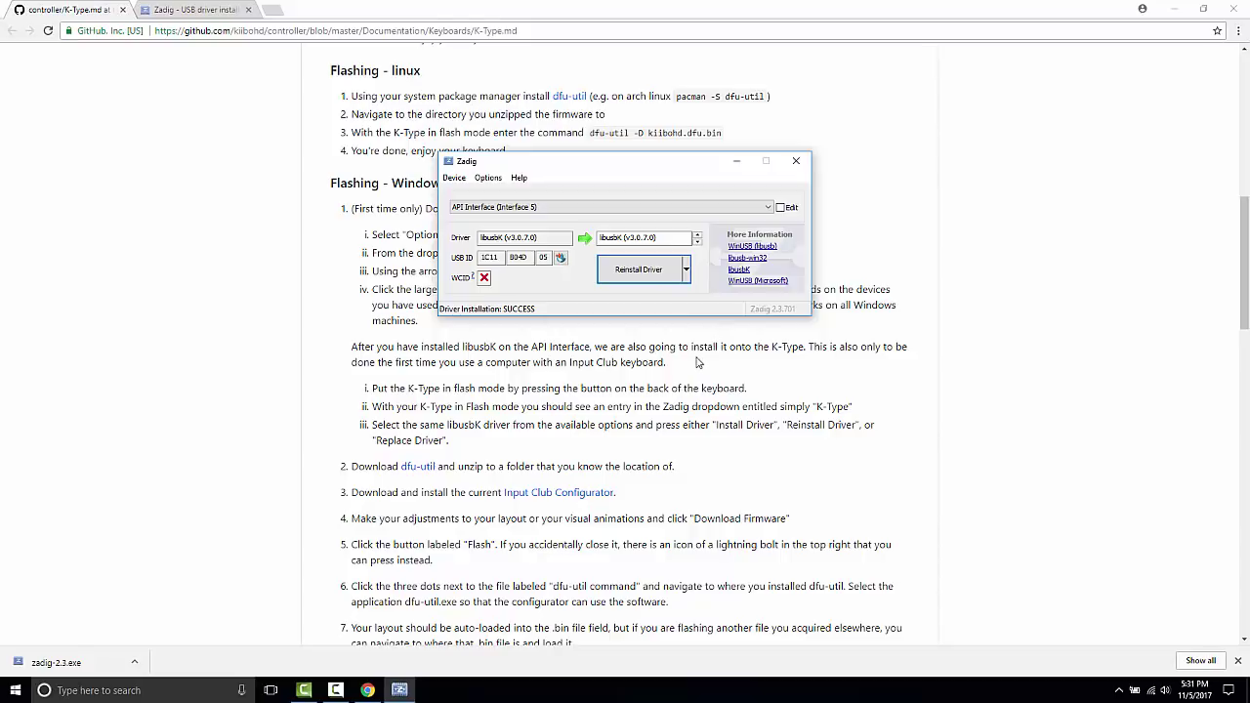
Drag the K-Type.md page back to the top to show the Entering Flash Mode steps.
left_click(673, 351)
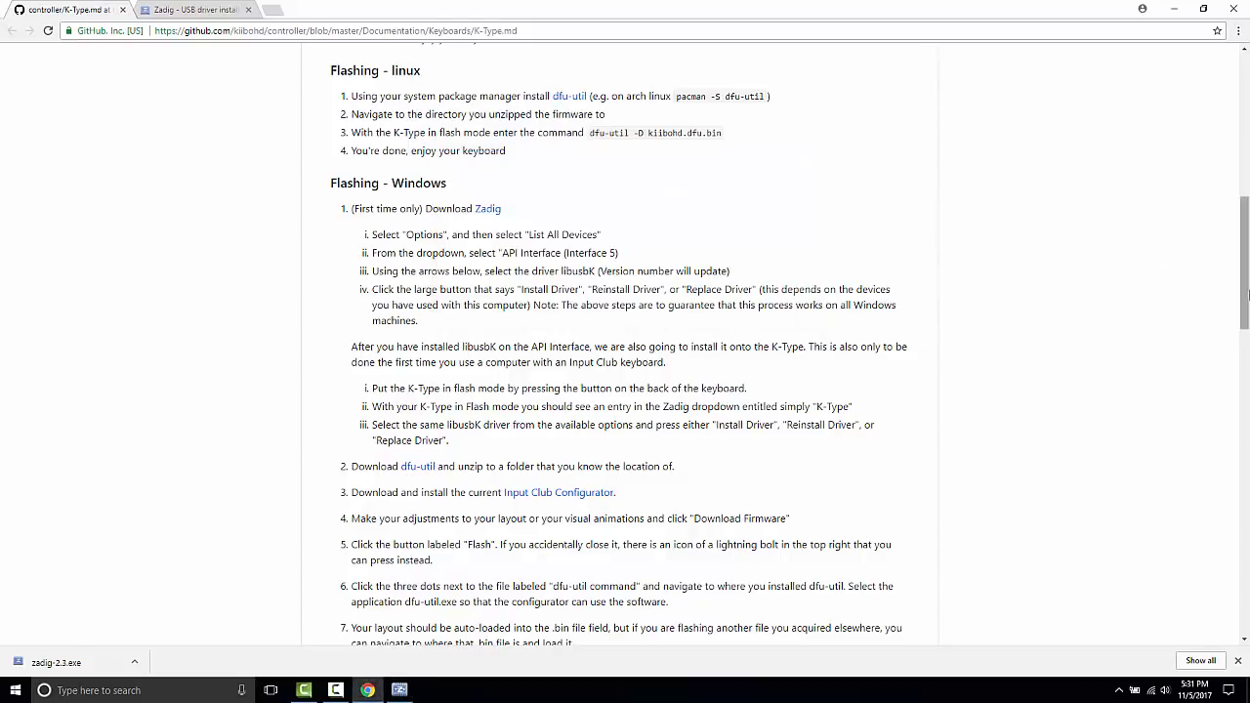
left_click_drag(1245, 299, 1224, 145)
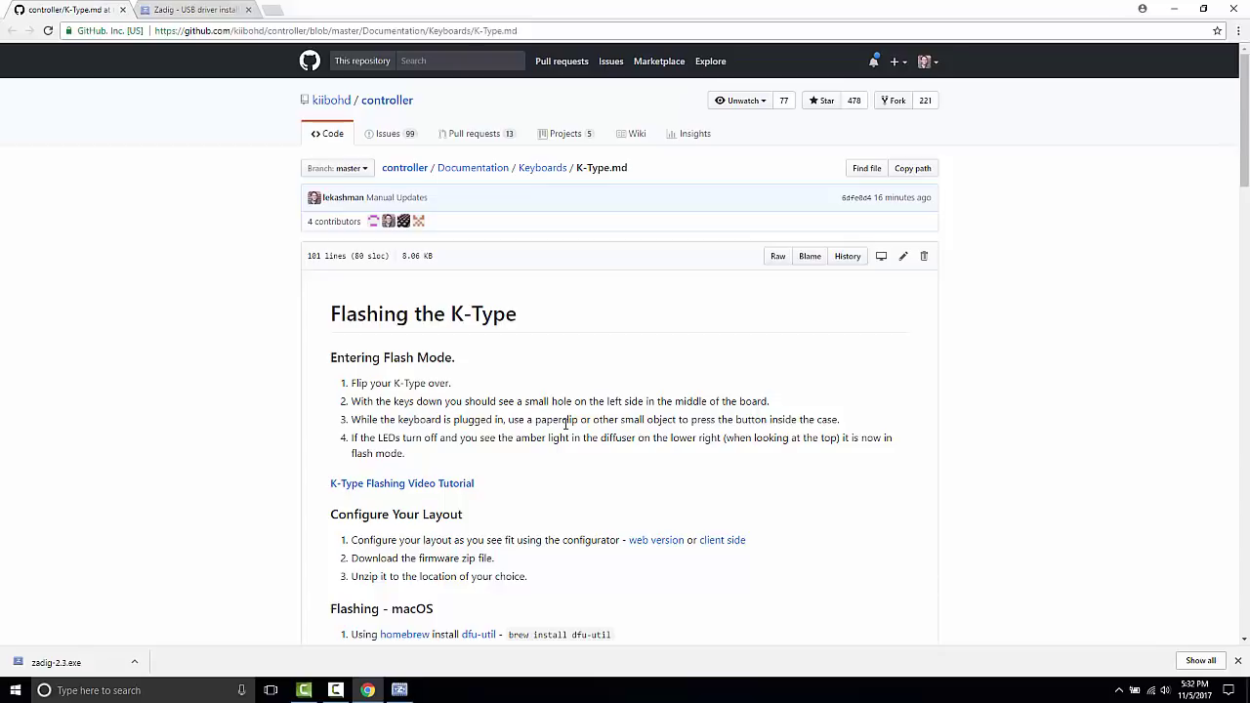
Enable List All Devices in Zadig and select the K-Type device.
key("alt+Tab")
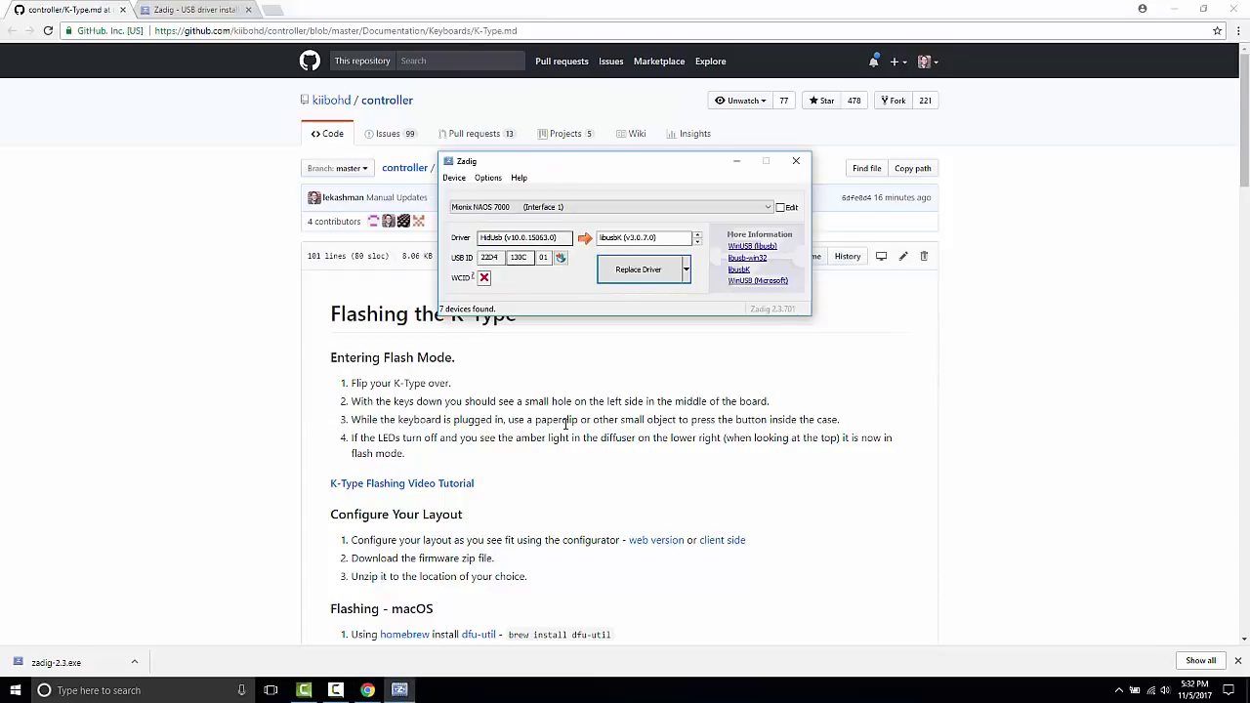
key("alt+o")
key("Down")
key("Return")
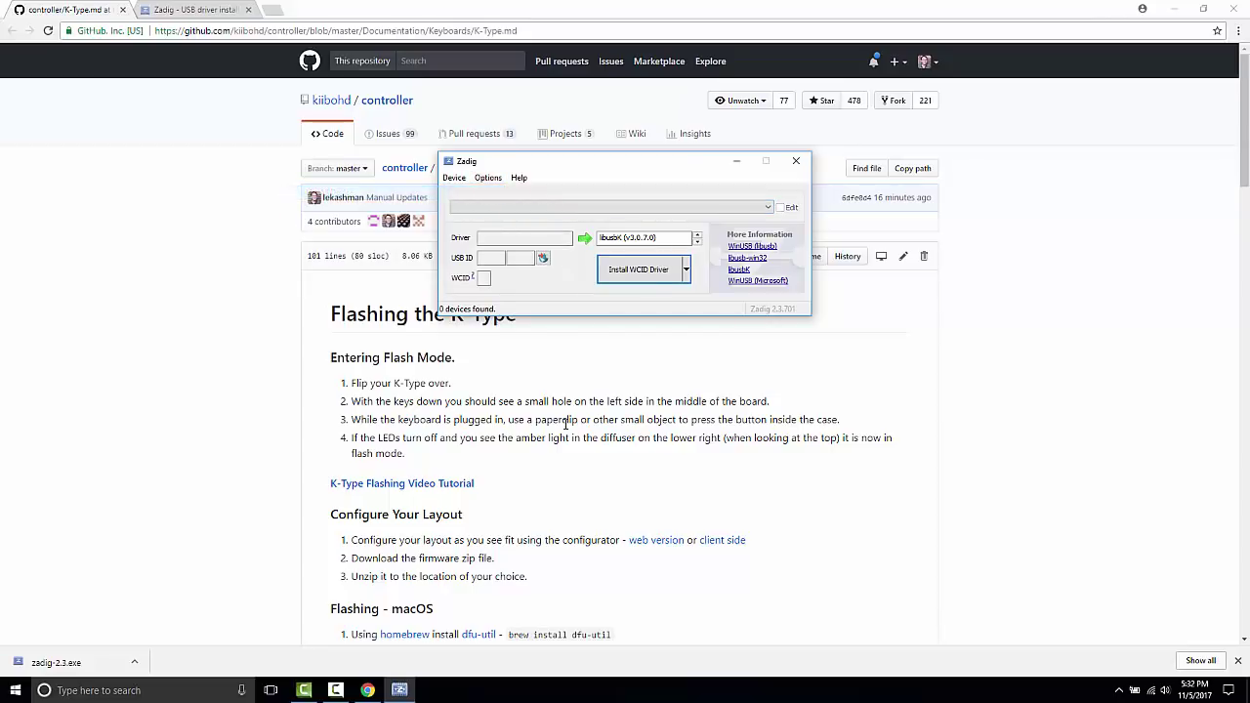
key("alt+o")
key("Return")
key("alt+Down")
key("Down")
key("Down")
key("Down")
key("Down")
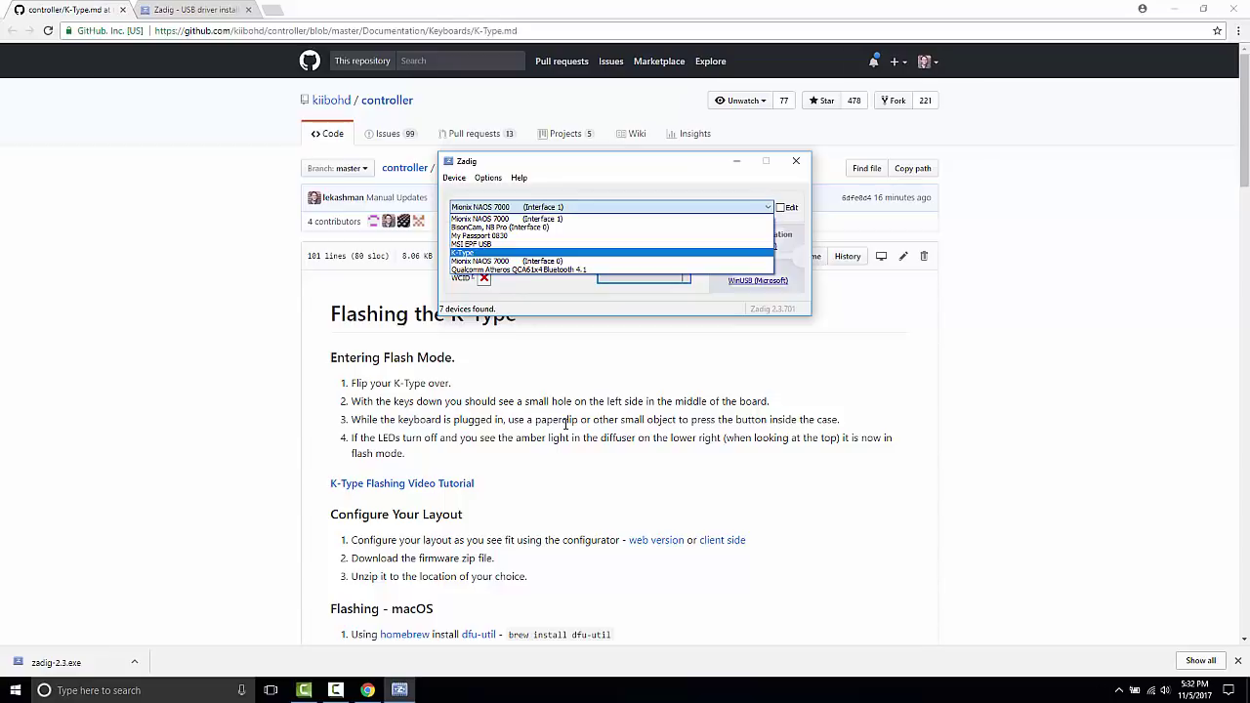
key("Return")
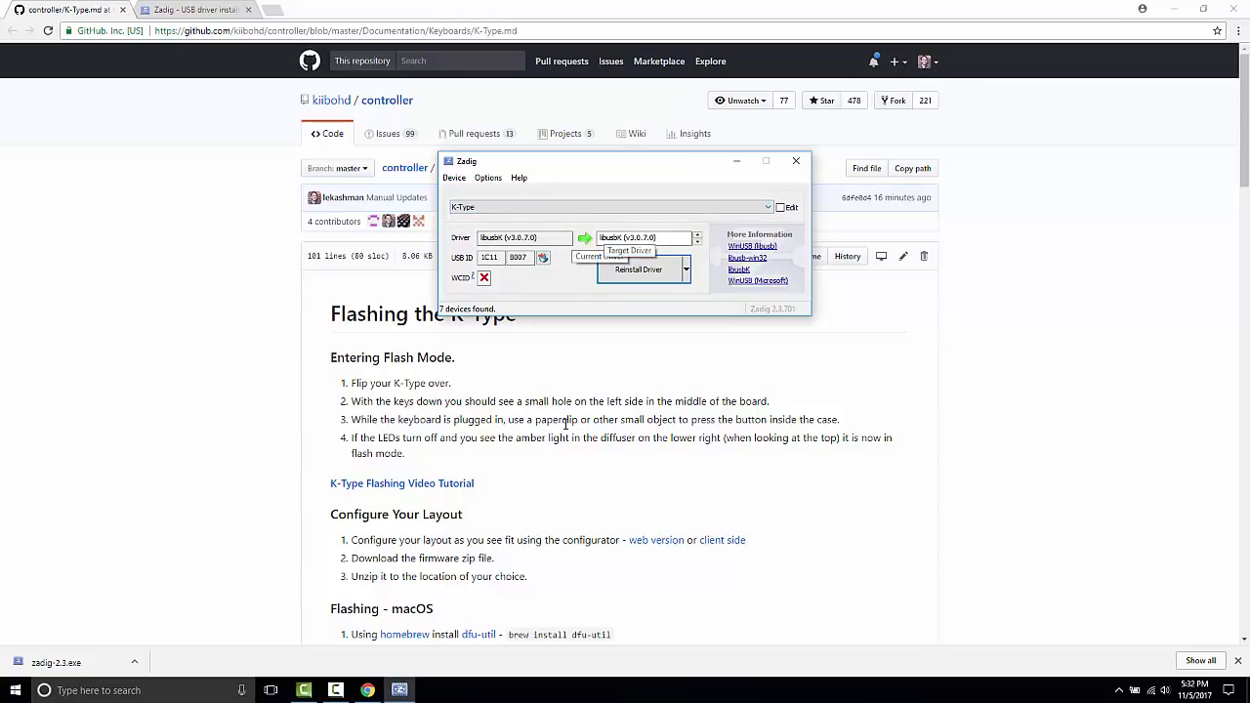
Reinstall libusbK on the K-Type, dismiss the success message and close Zadig.
key("Tab")
key("alt+Down")
key("Escape")
key("Tab")
key("Tab")
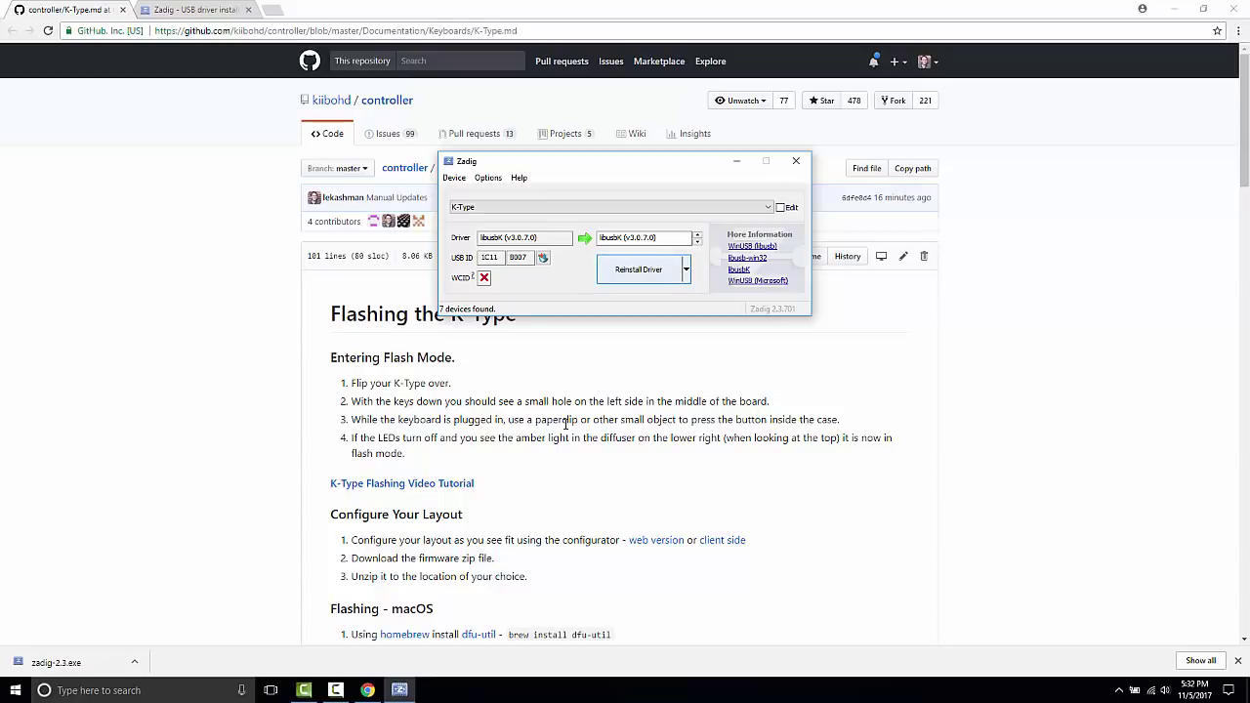
key("Return")
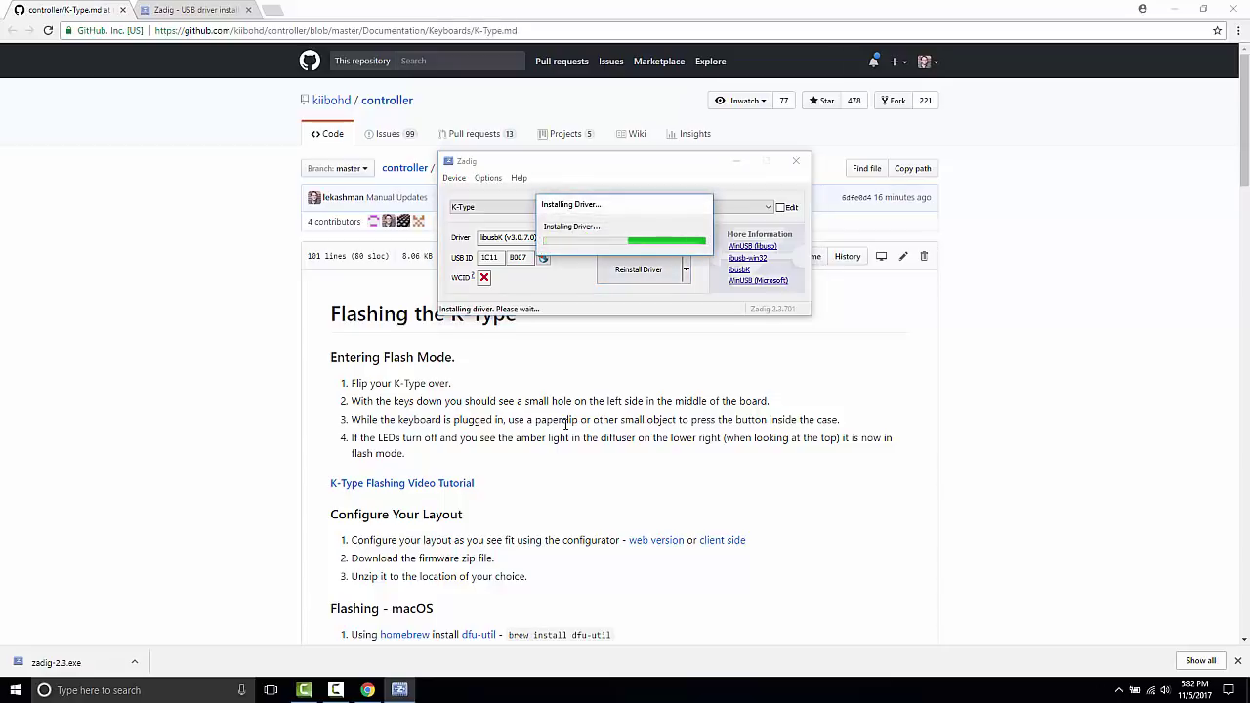
key("Return")
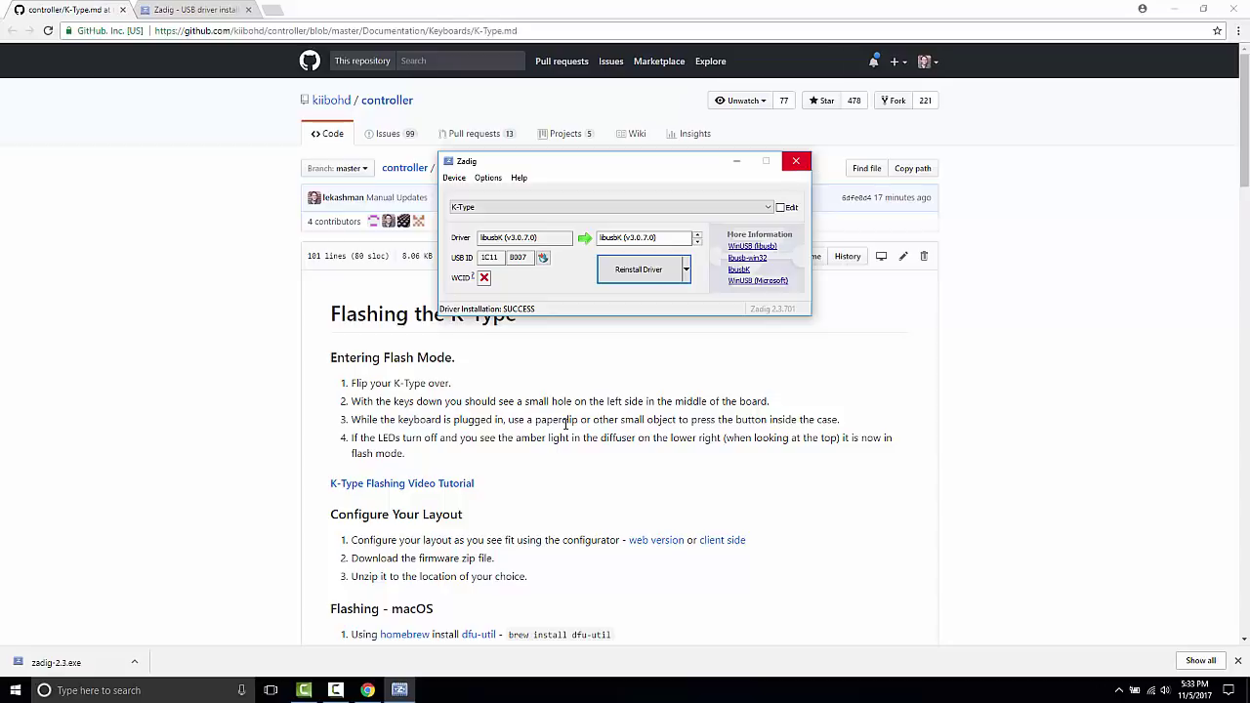
key("alt+F4")
scroll(565, 423, "down", 5)
scroll(564, 423, "down", 2)
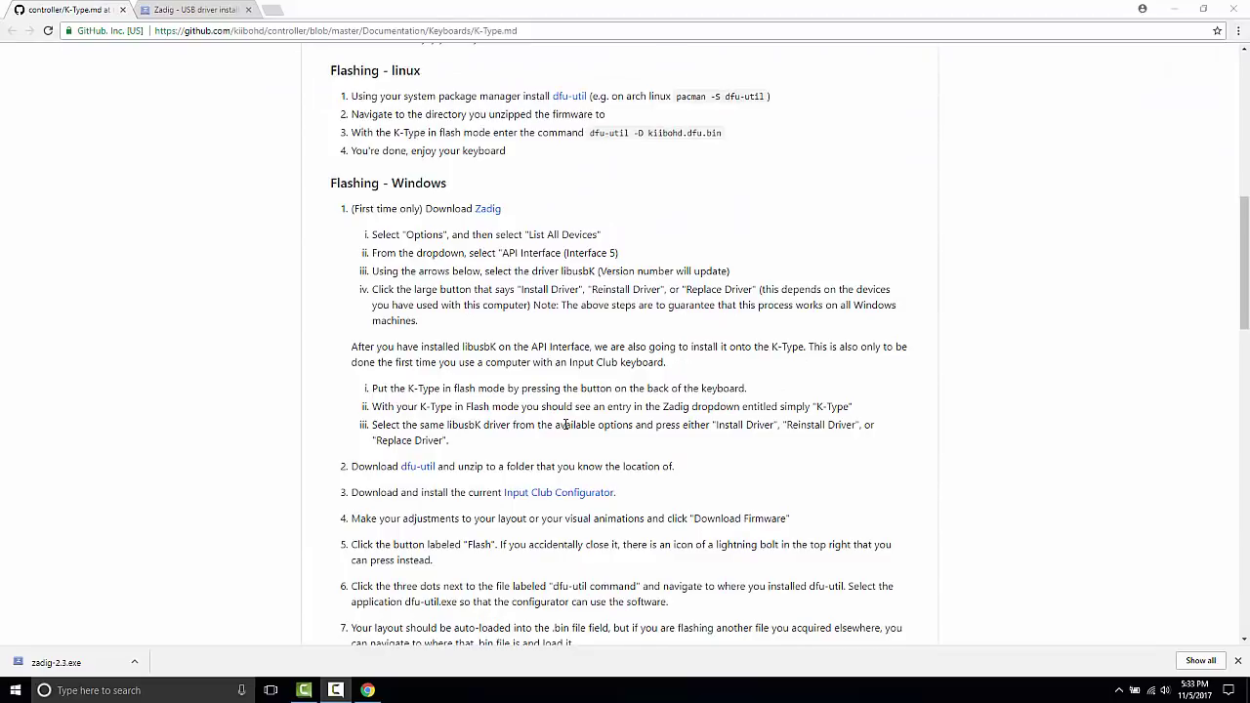
Open the dfu-util releases index in a new tab and download dfu-util-0.9-win64.zip.
scroll(564, 424, "down", 1)
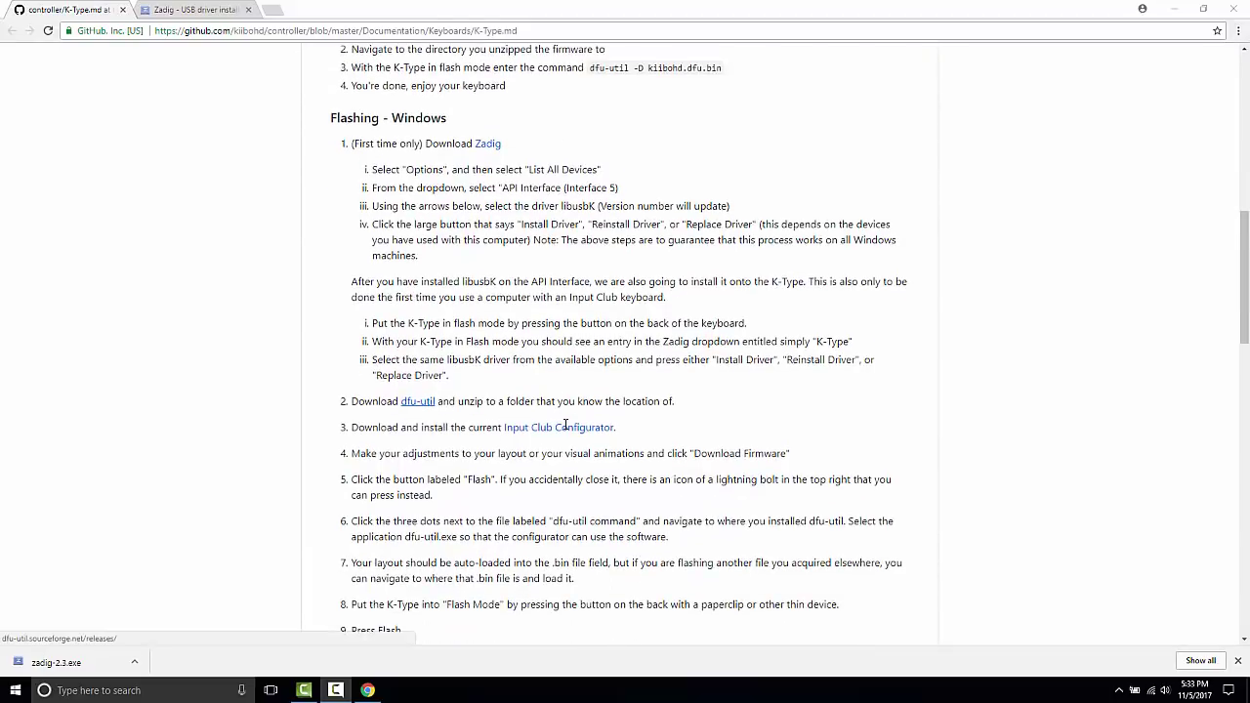
right_click(409, 400)
left_click(440, 411)
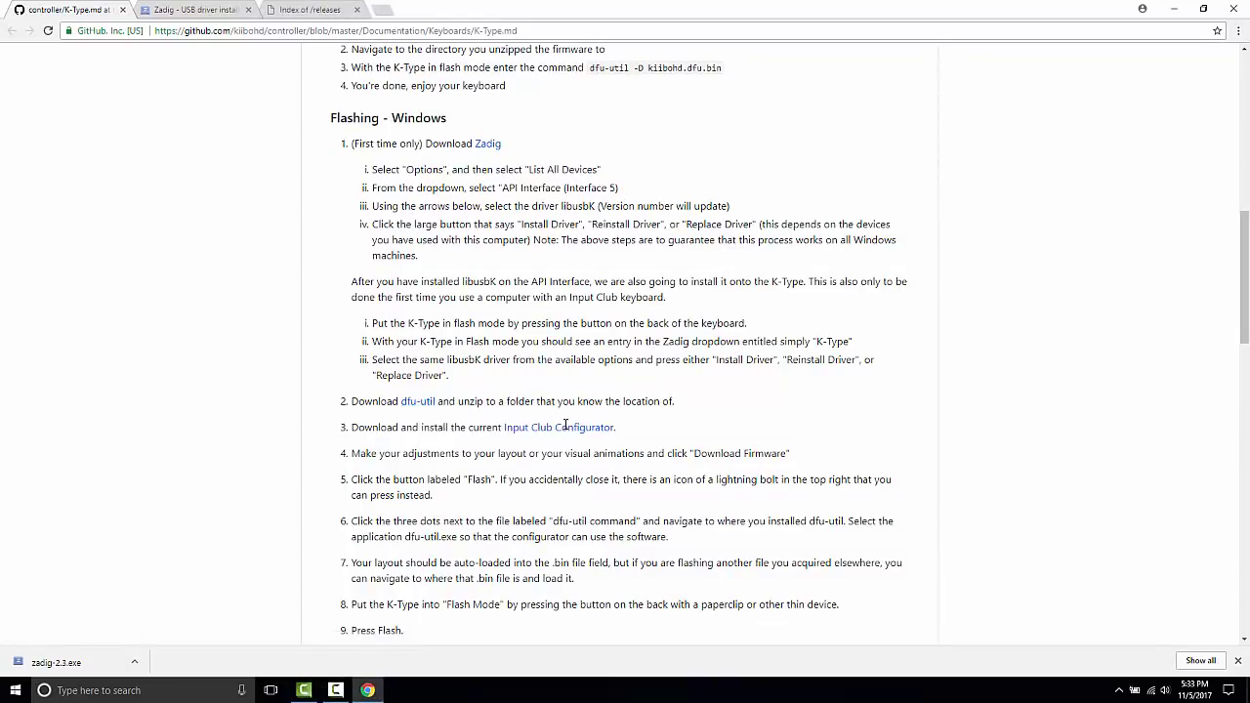
left_click(312, 10)
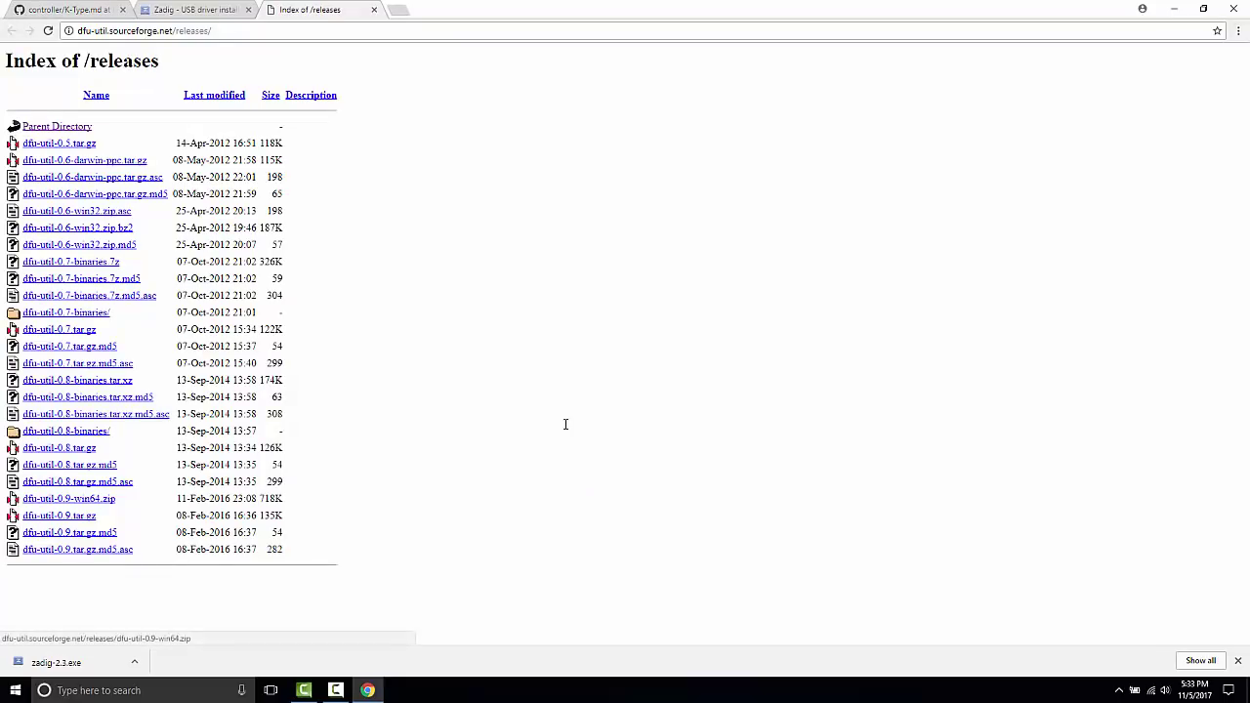
key("Return")
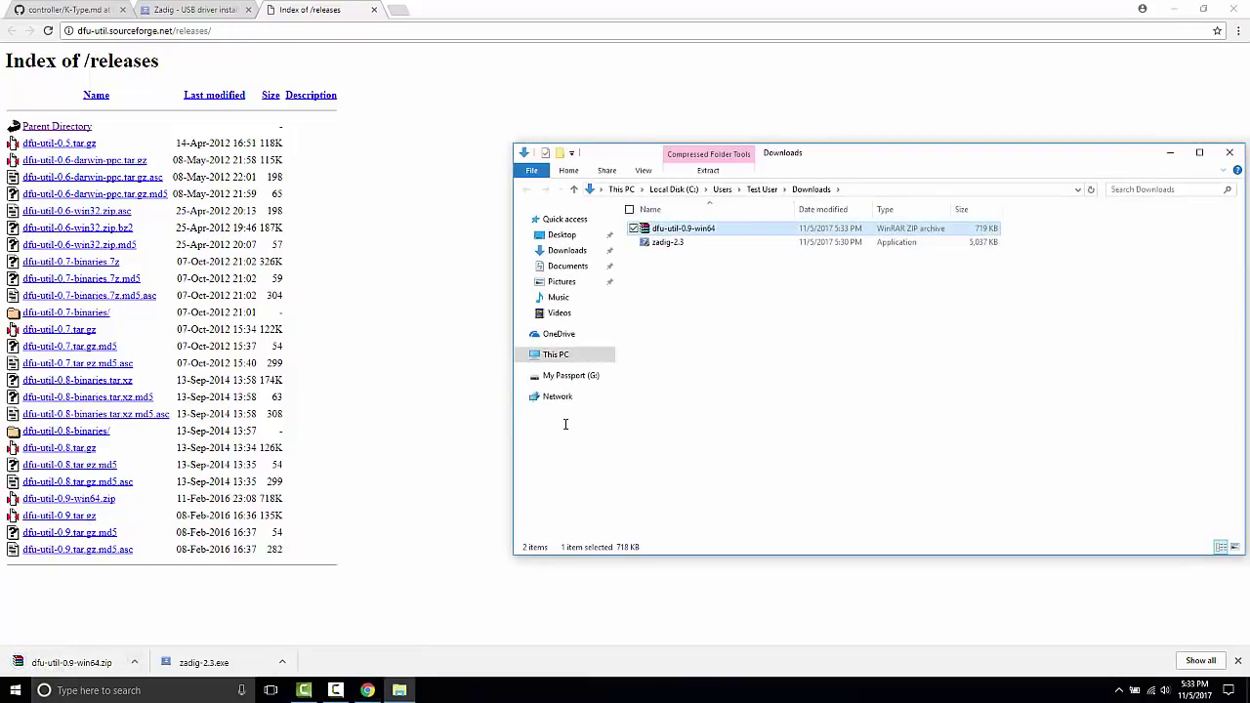
Extract dfu-util-0.9-win64.zip to the Desktop with WinRAR, check the folder, then return to Chrome.
key("Return")
key("Down")
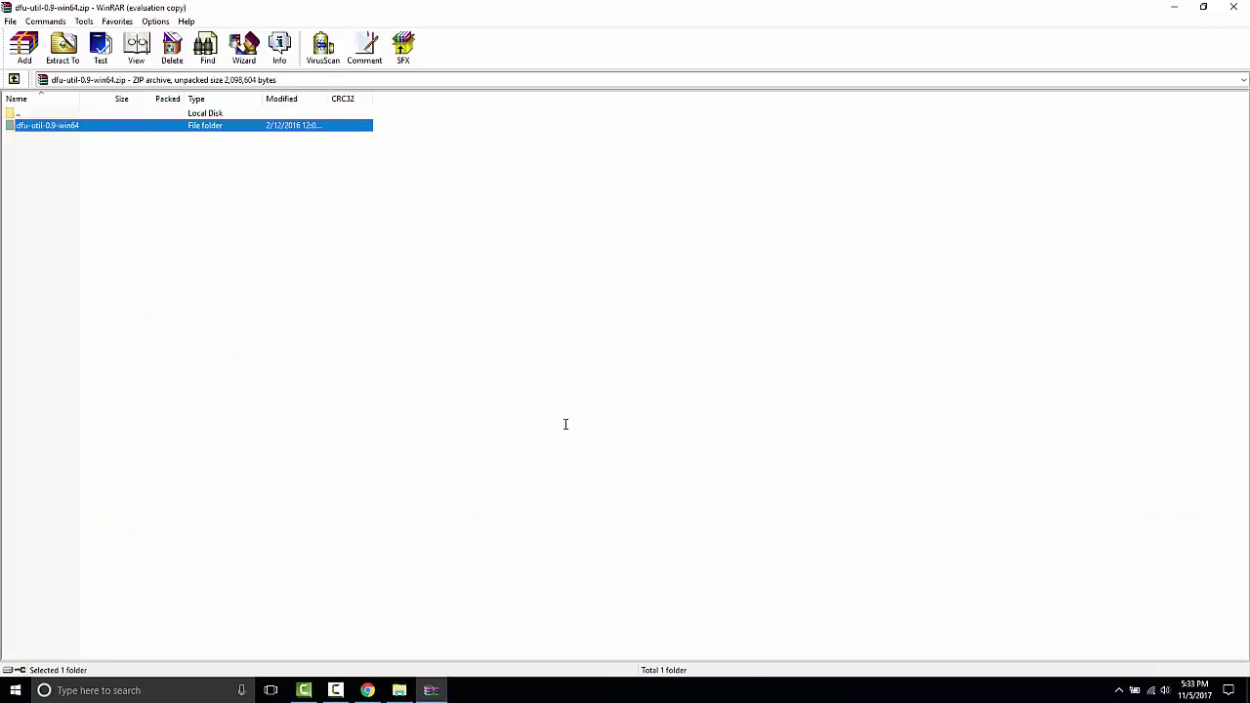
key("super+d")
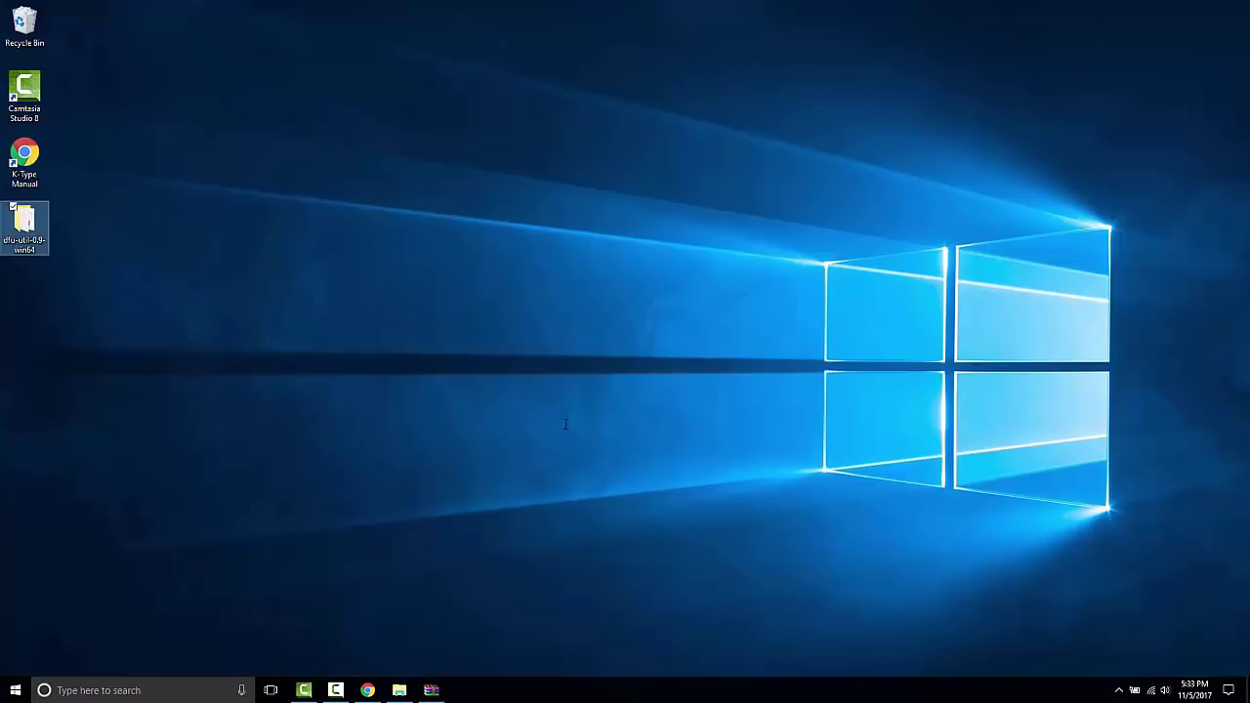
key("Return")
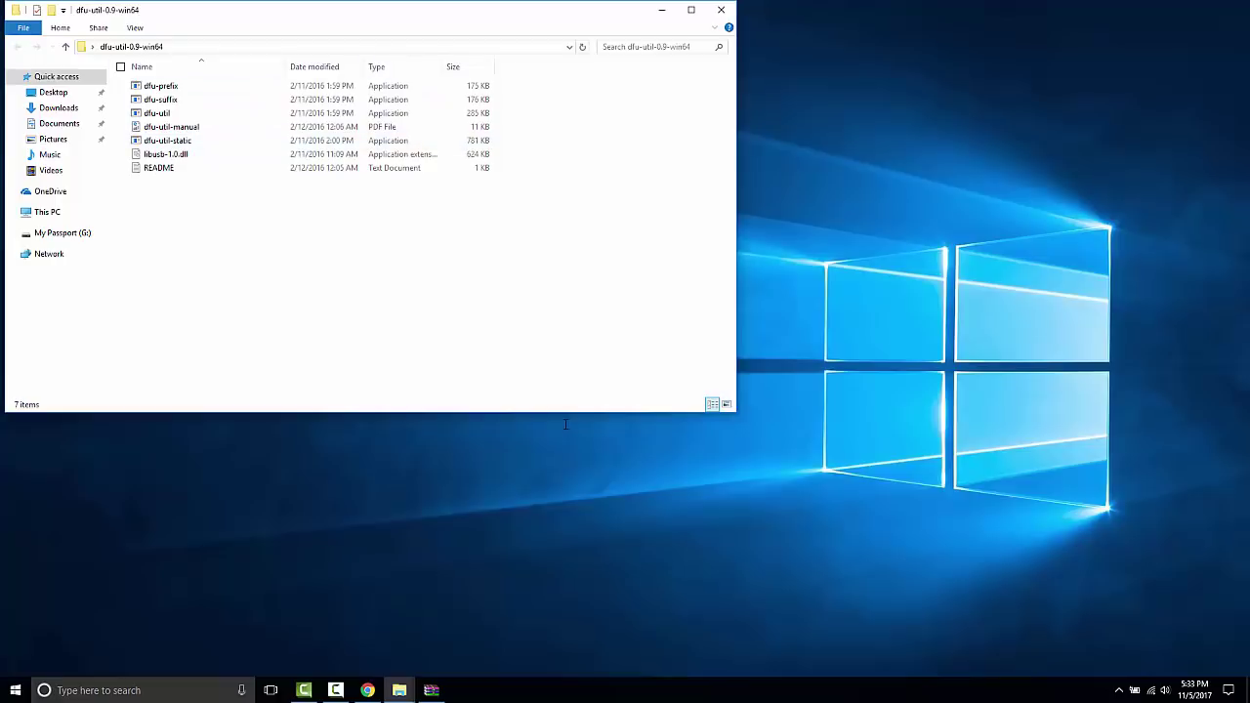
key("alt+F4")
key("alt+Tab")
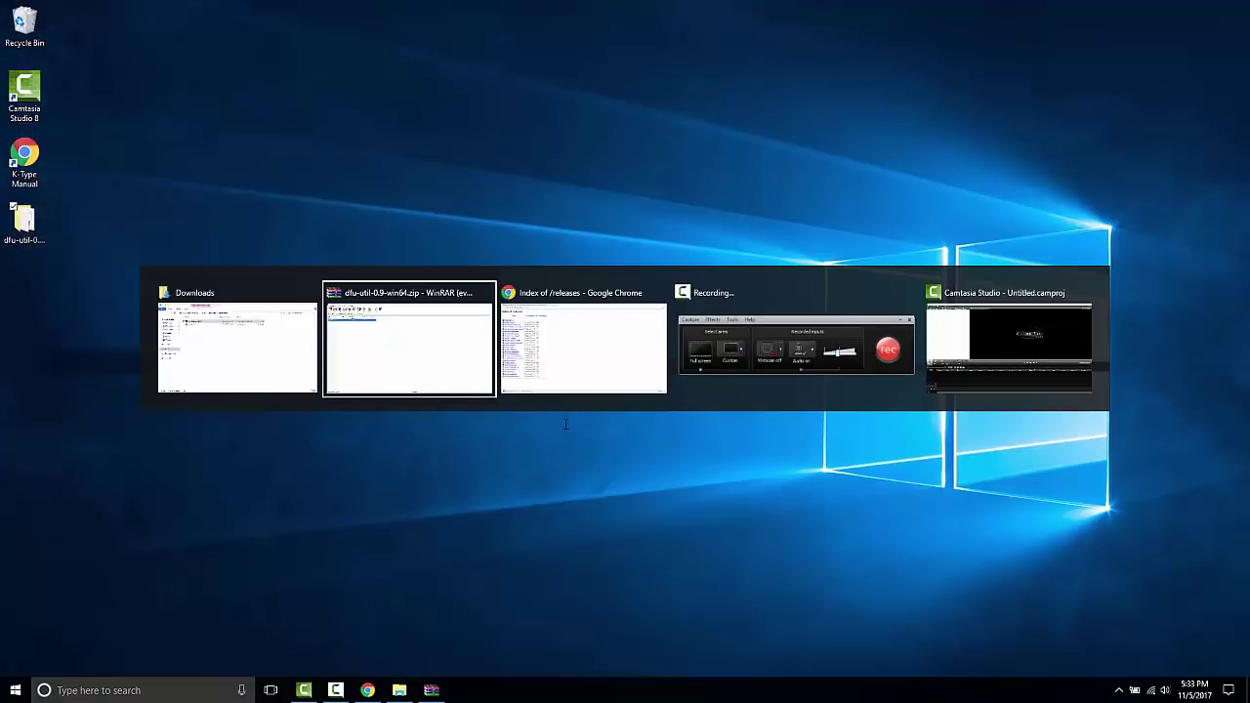
key("alt+Tab")
Follow the Configurator link in K-Type.md and download kiibohd-configurator-0.2.0-win.exe from the v0.2.0 release.
key("ctrl+shift+Tab")
key("ctrl+shift+Tab")
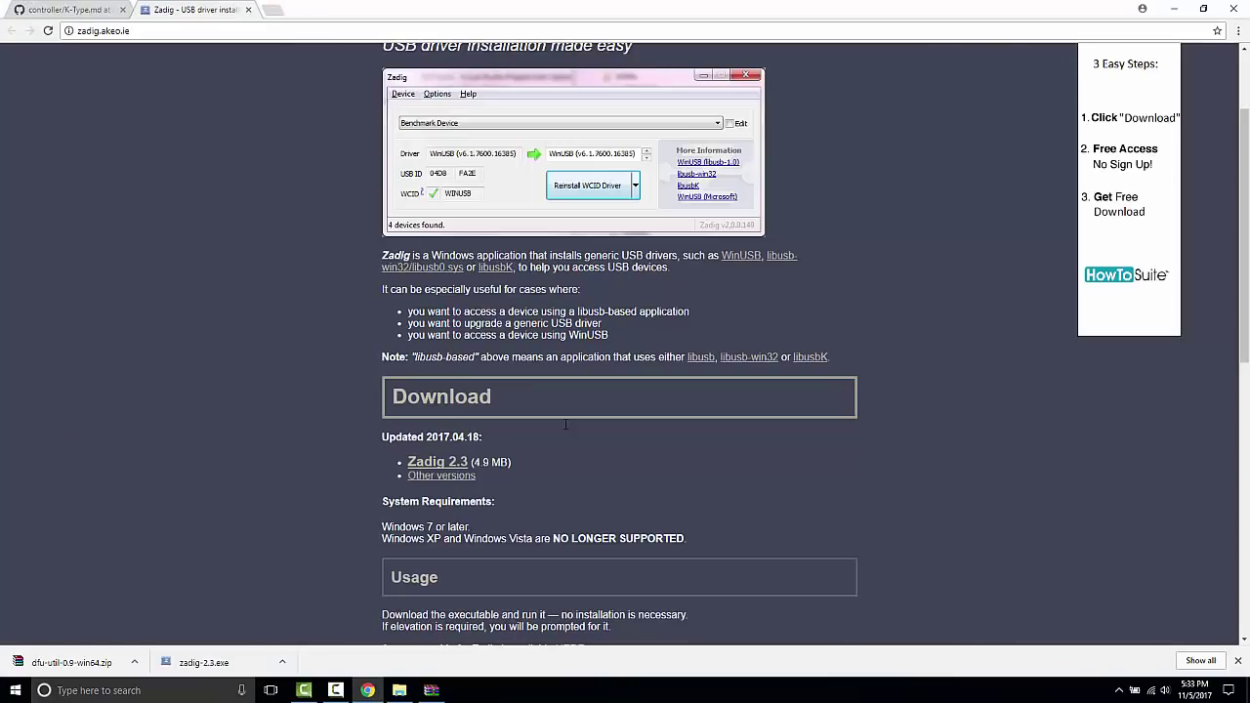
scroll(566, 426, "down", 1)
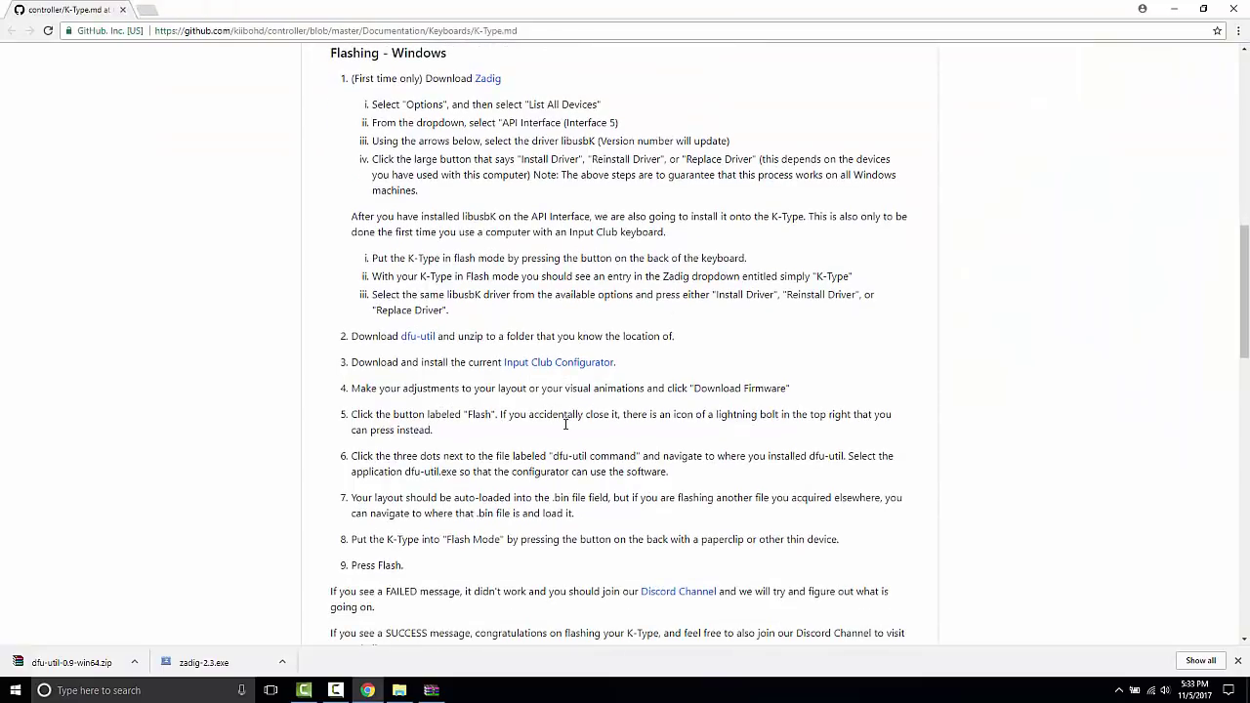
scroll(565, 425, "down", 1)
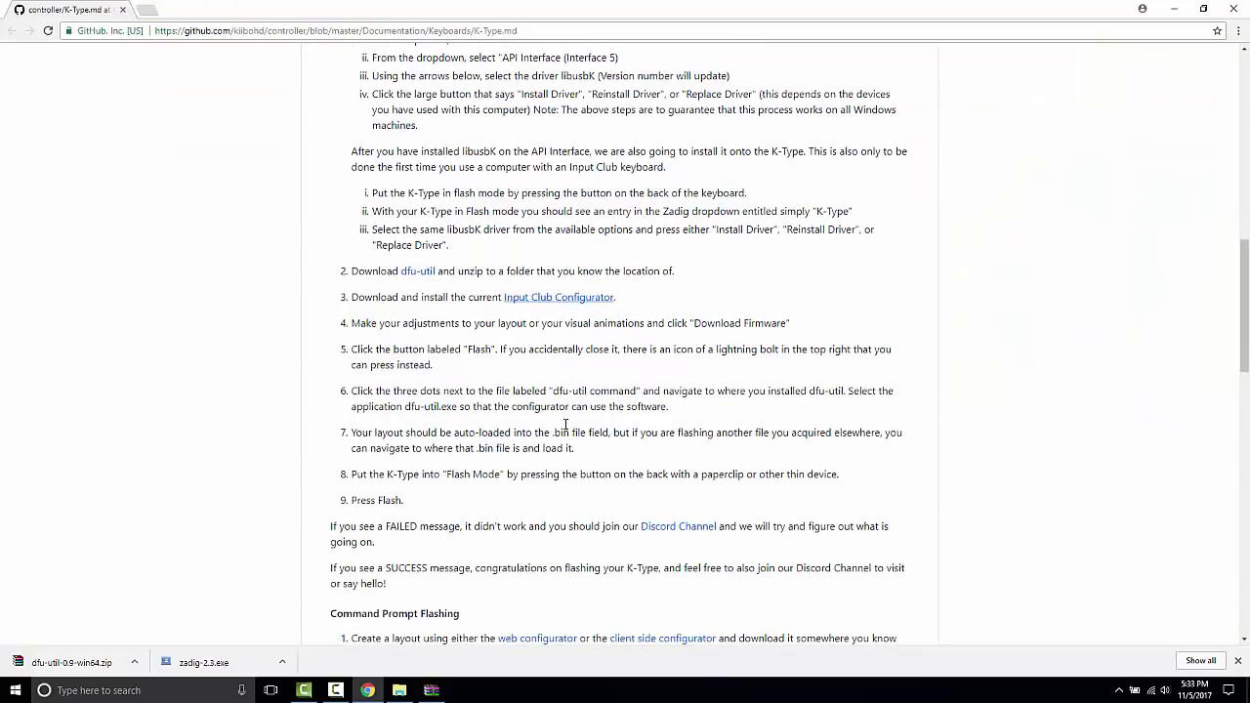
key("Return")
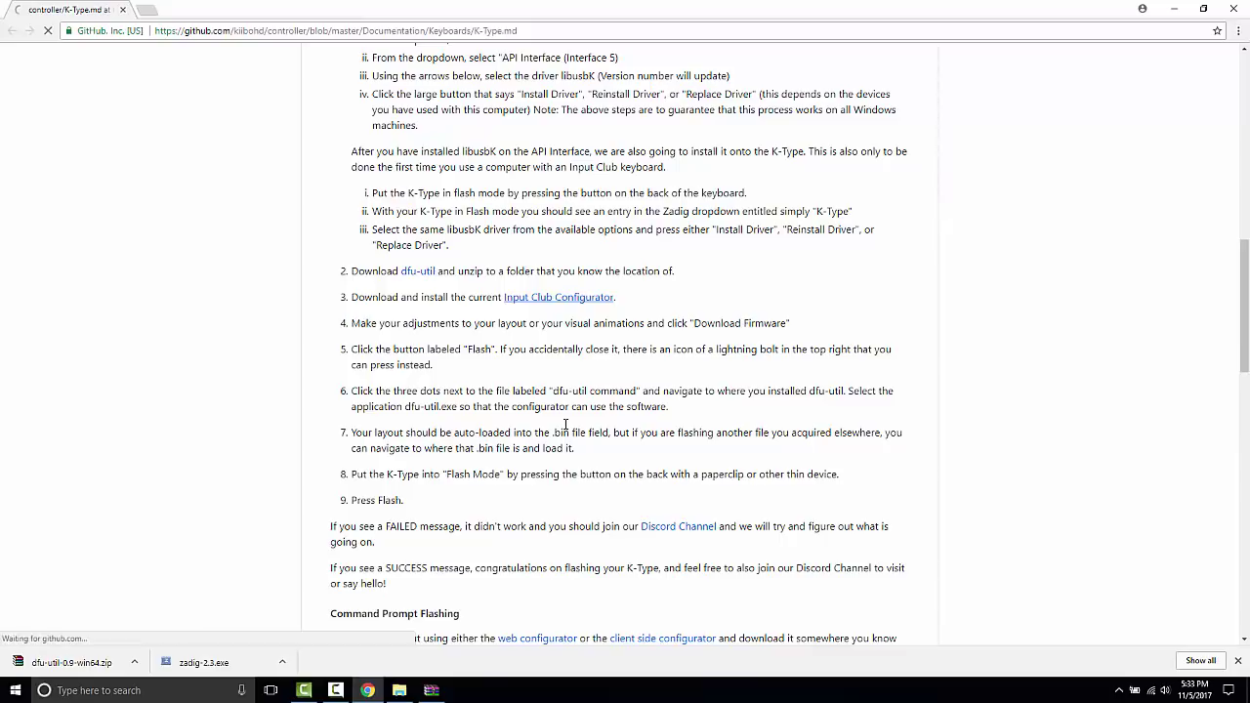
scroll(565, 424, "down", 2)
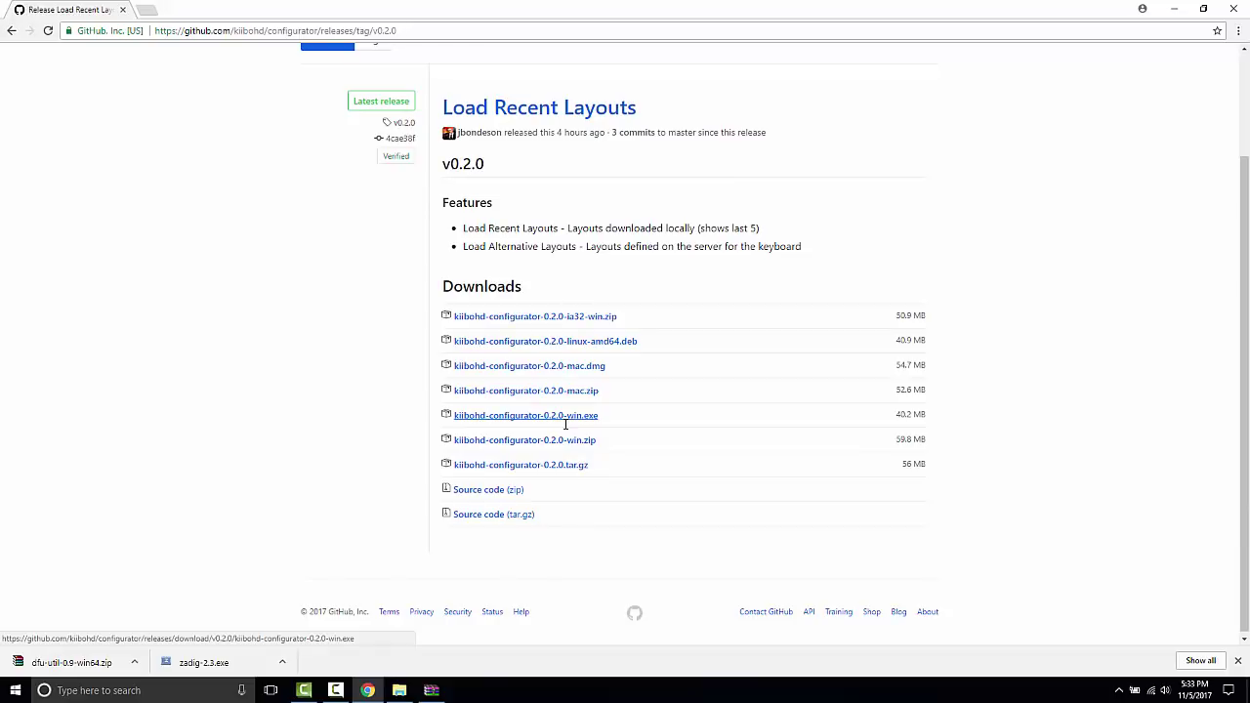
right_click(565, 423)
left_click(570, 430)
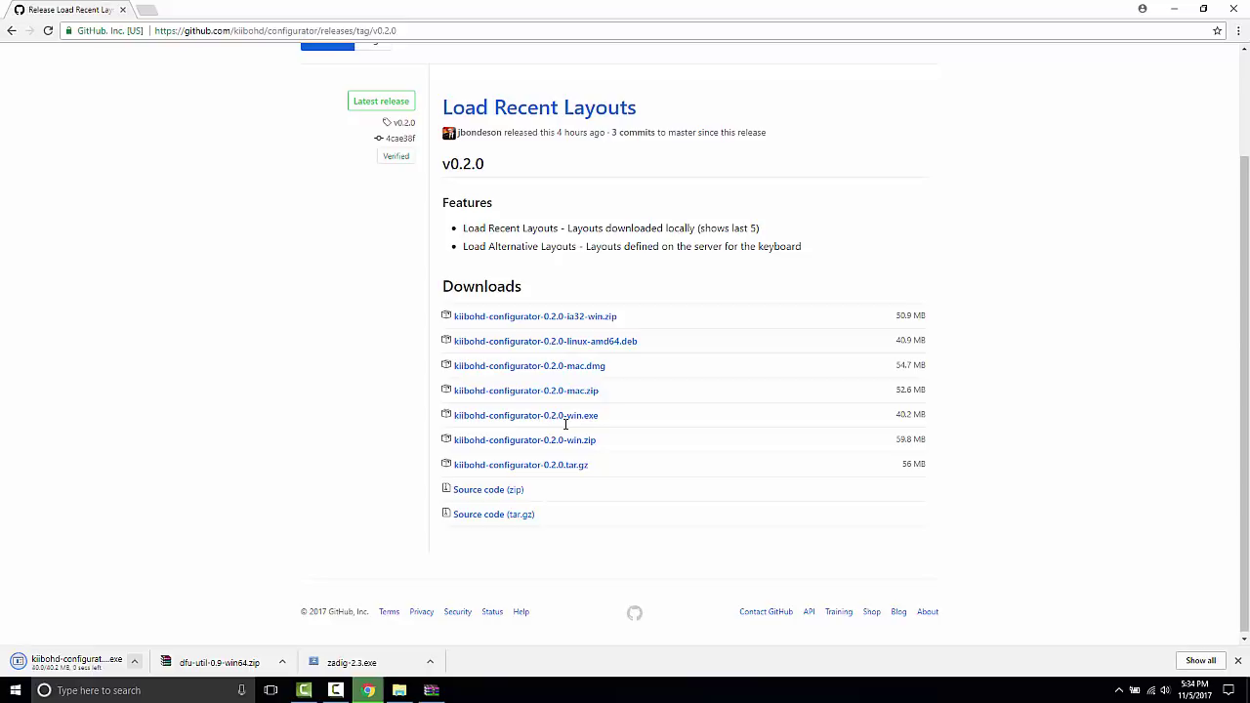
Show kiibohd-configurator-0.2.0-win.exe in Downloads and run it, accepting the security warning.
left_click(134, 661)
left_click(186, 617)
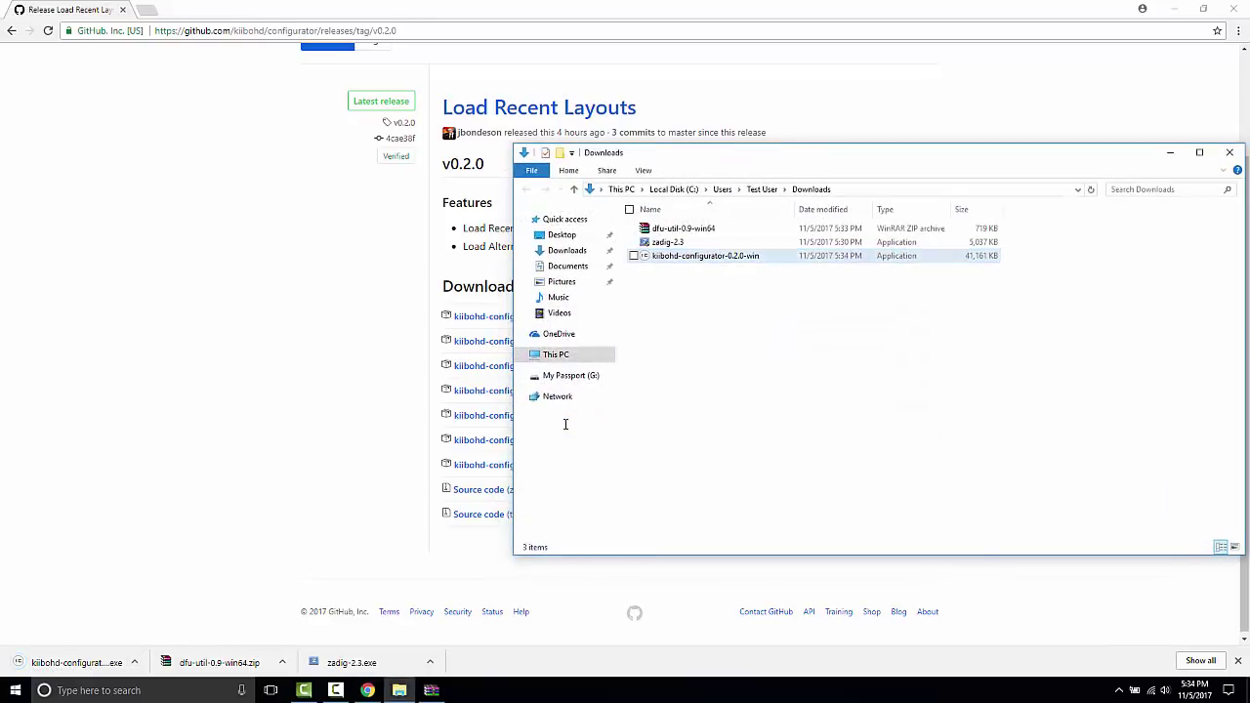
key("Return")
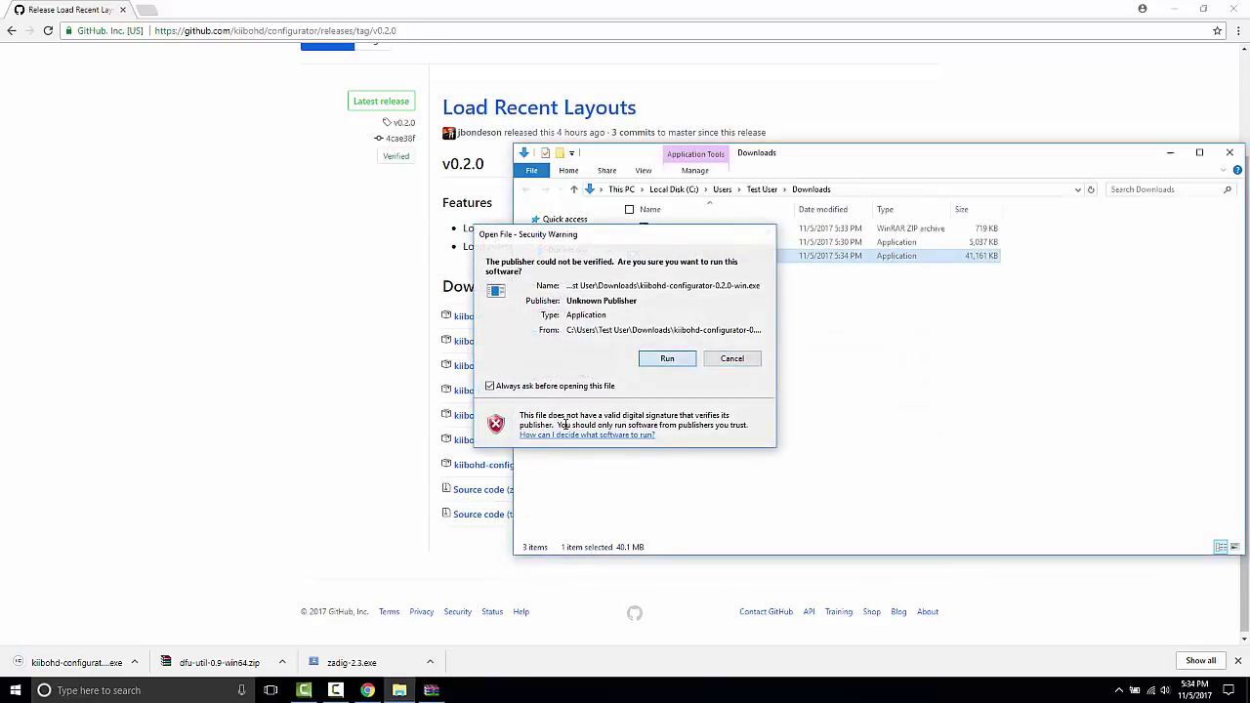
key("Return")
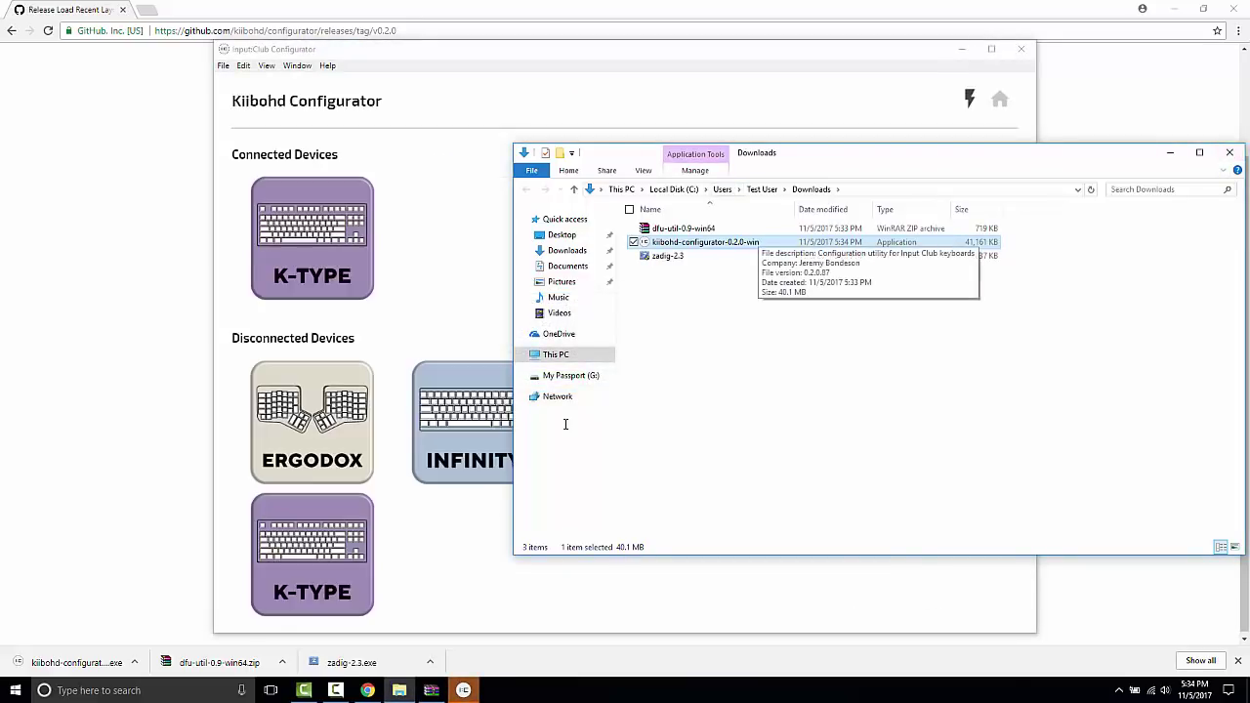
Close the Downloads window and reload the configurator with View > Reload.
key("alt+F4")
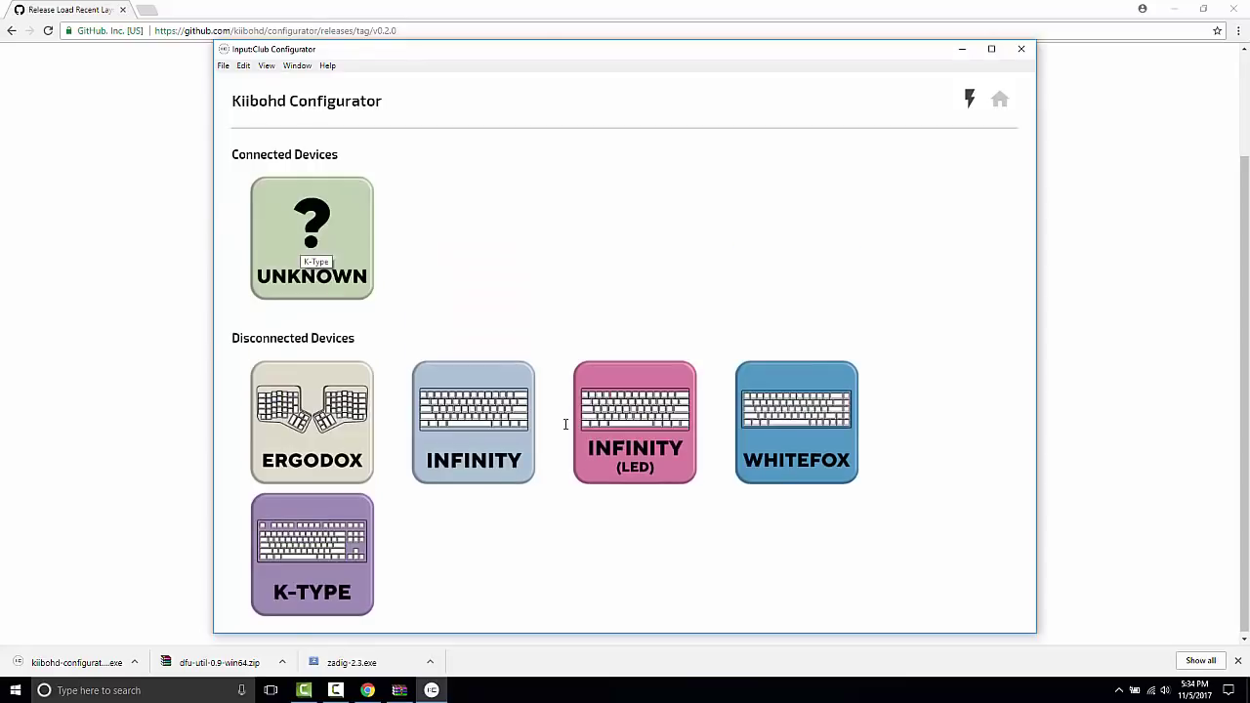
key("alt+v")
key("Return")
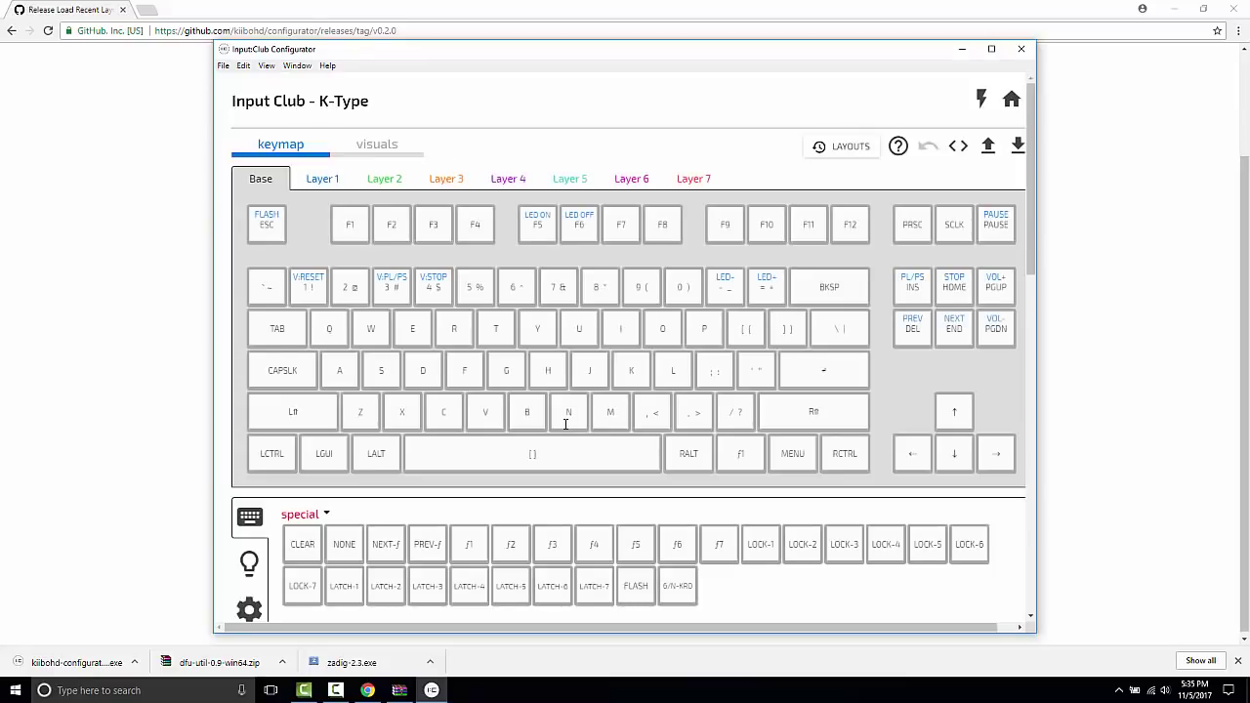
On the K-Type Base layer, assign W to the Q key and Q to the W key.
key("q")
key("w")
key("w")
key("q")
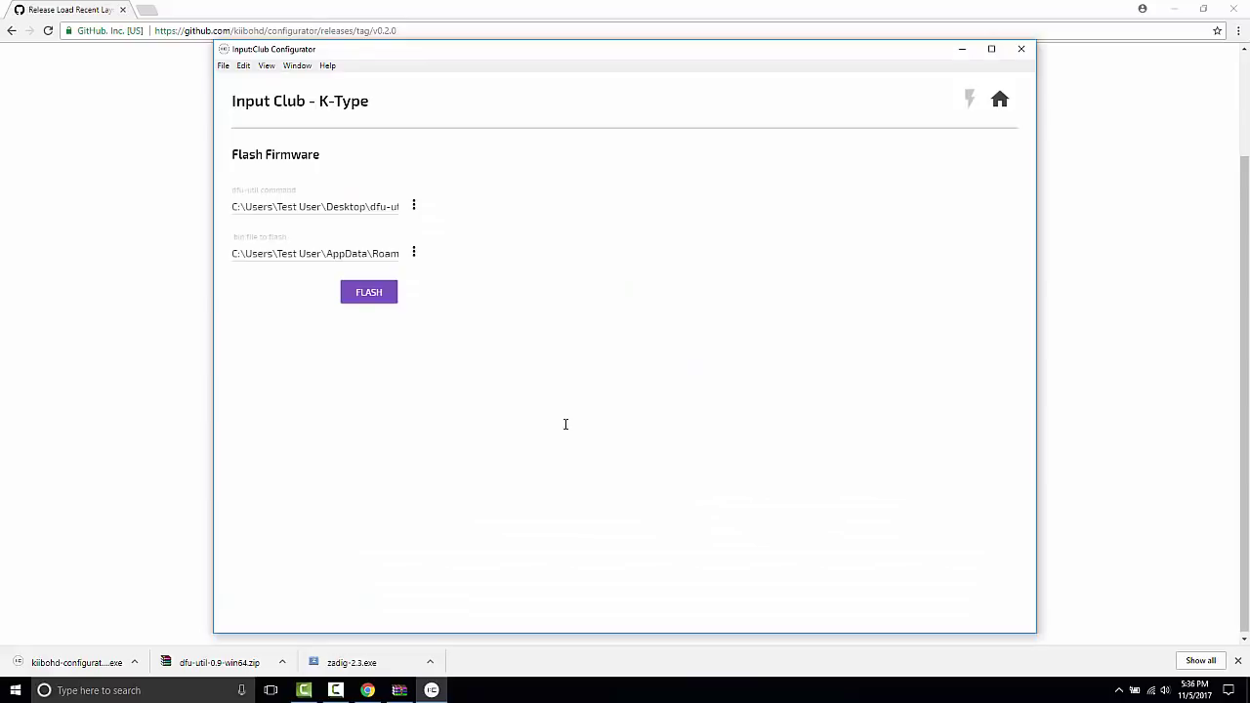
Browse for the dfu-util command path and choose dfu-util in Desktop\dfu-util-0.9-win64.
key("Tab")
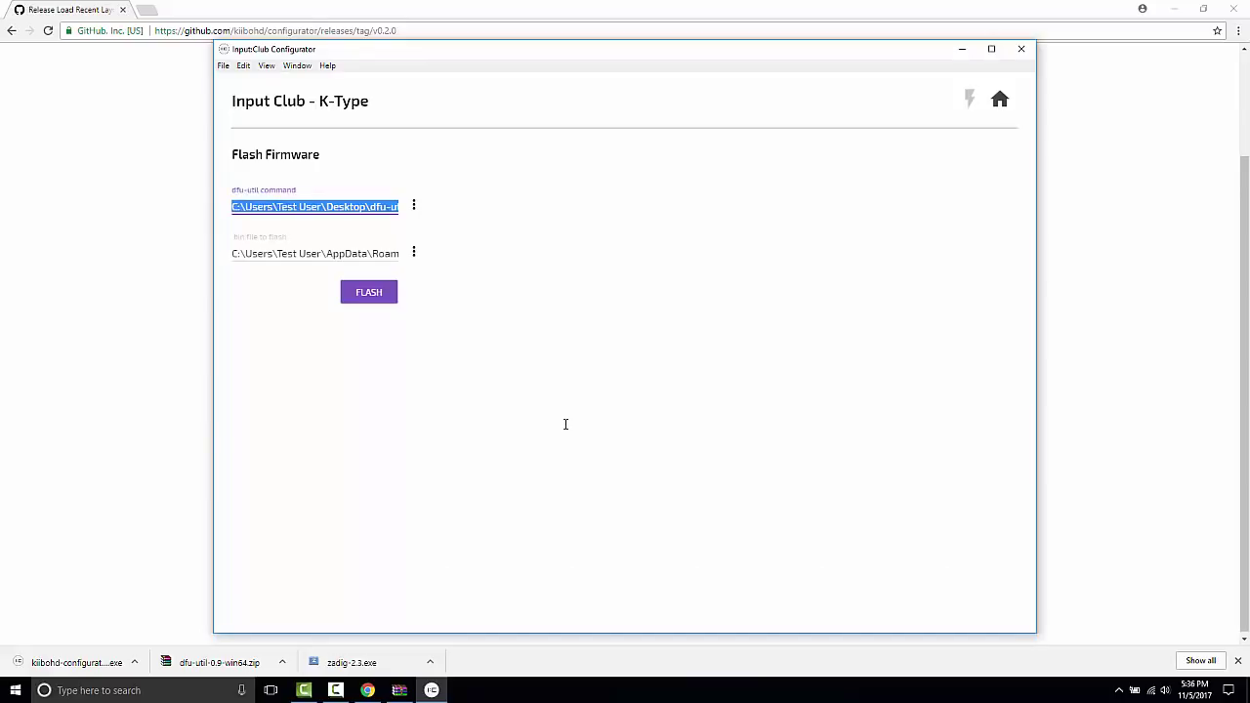
key("Left")
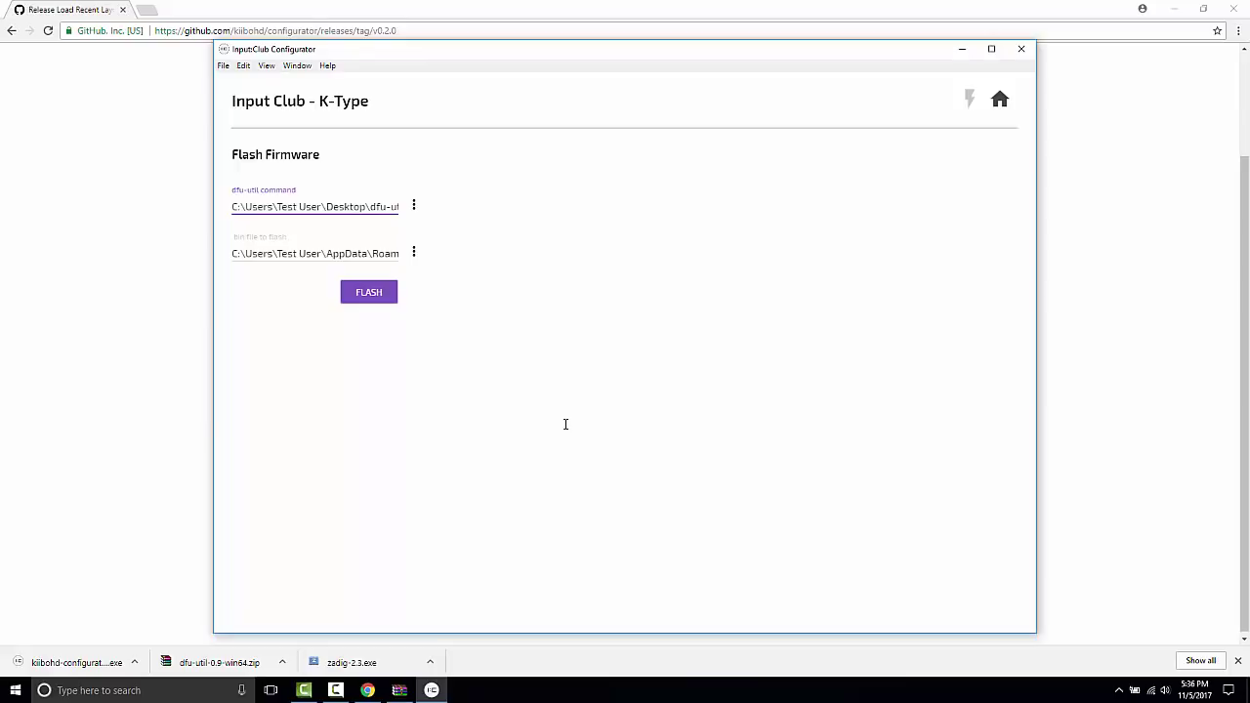
key("Tab")
key("Return")
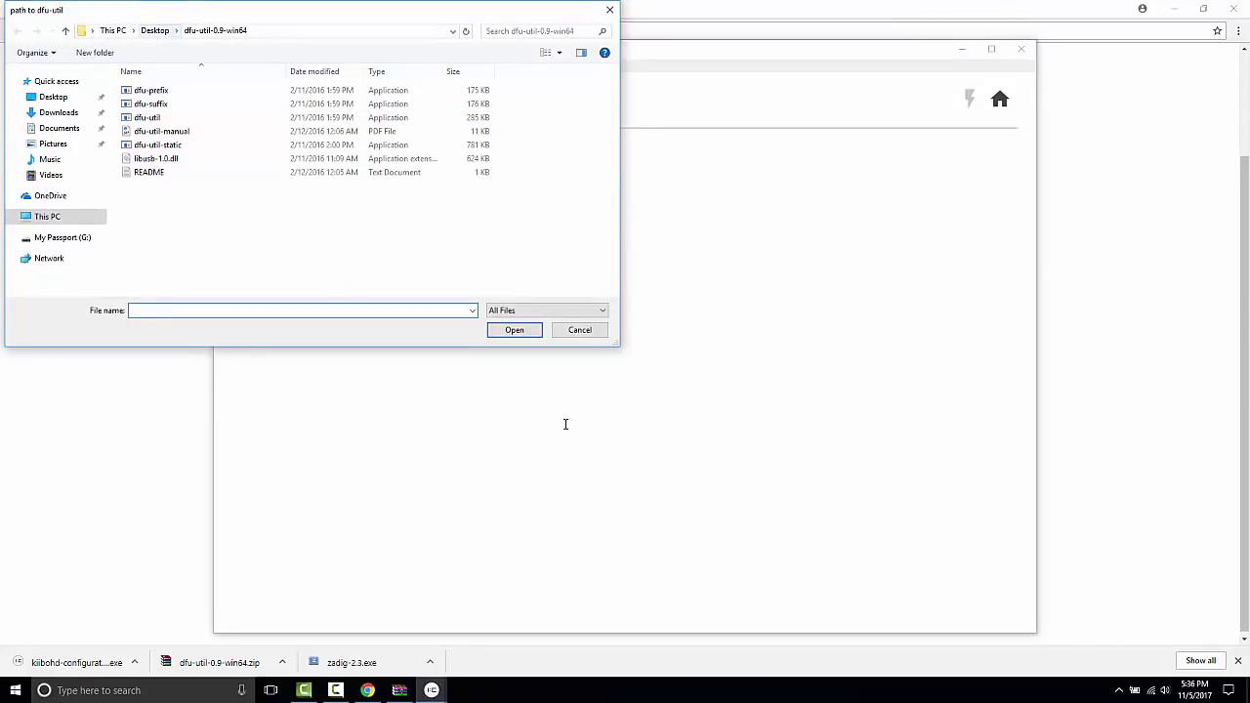
key("alt+Up")
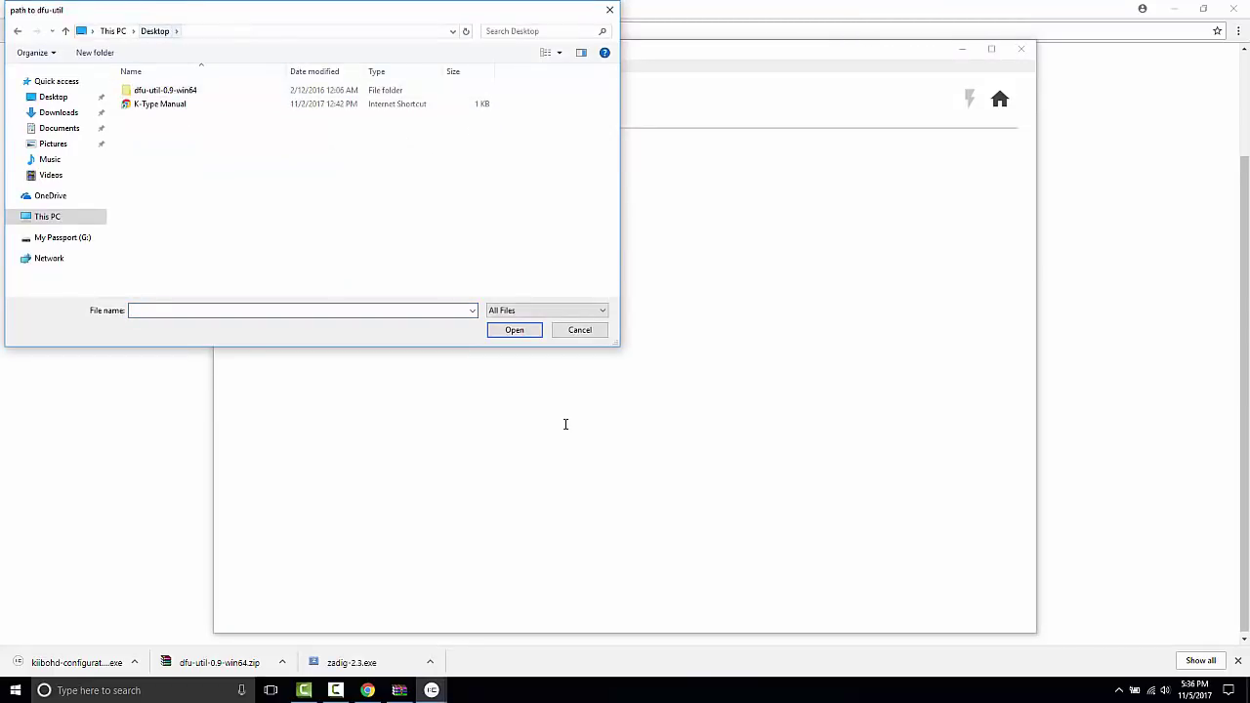
key("alt+Left")
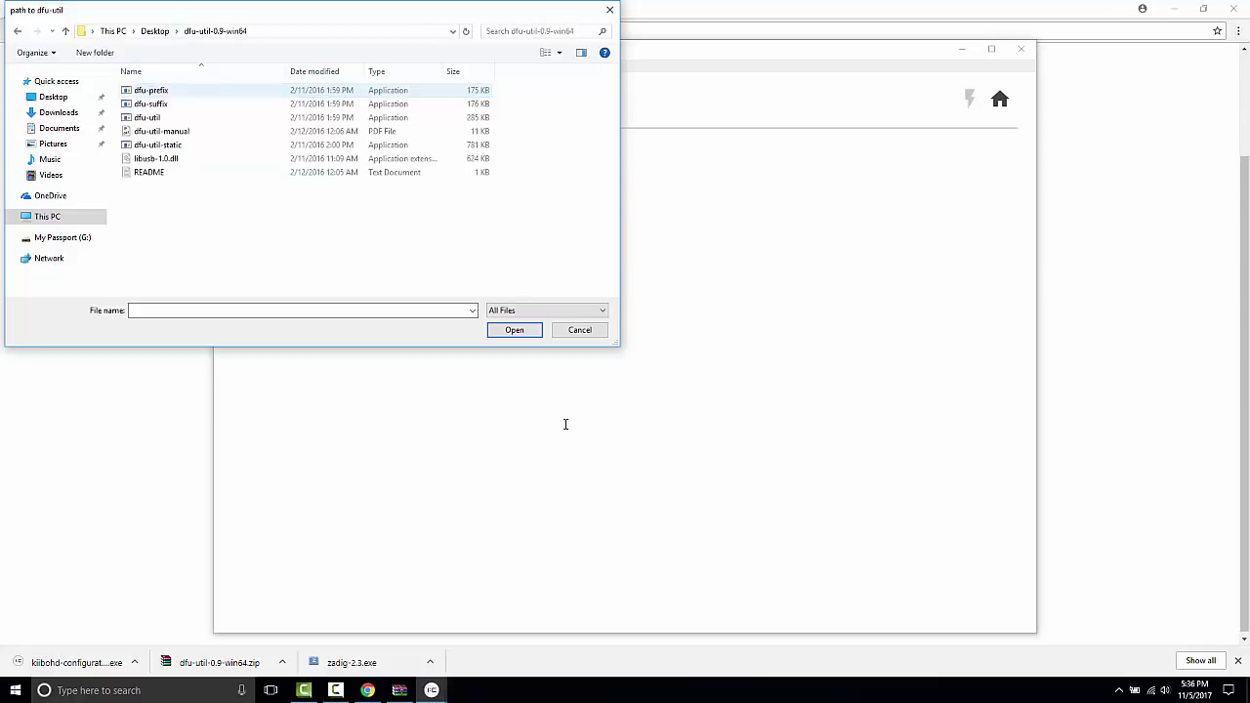
left_click(195, 117)
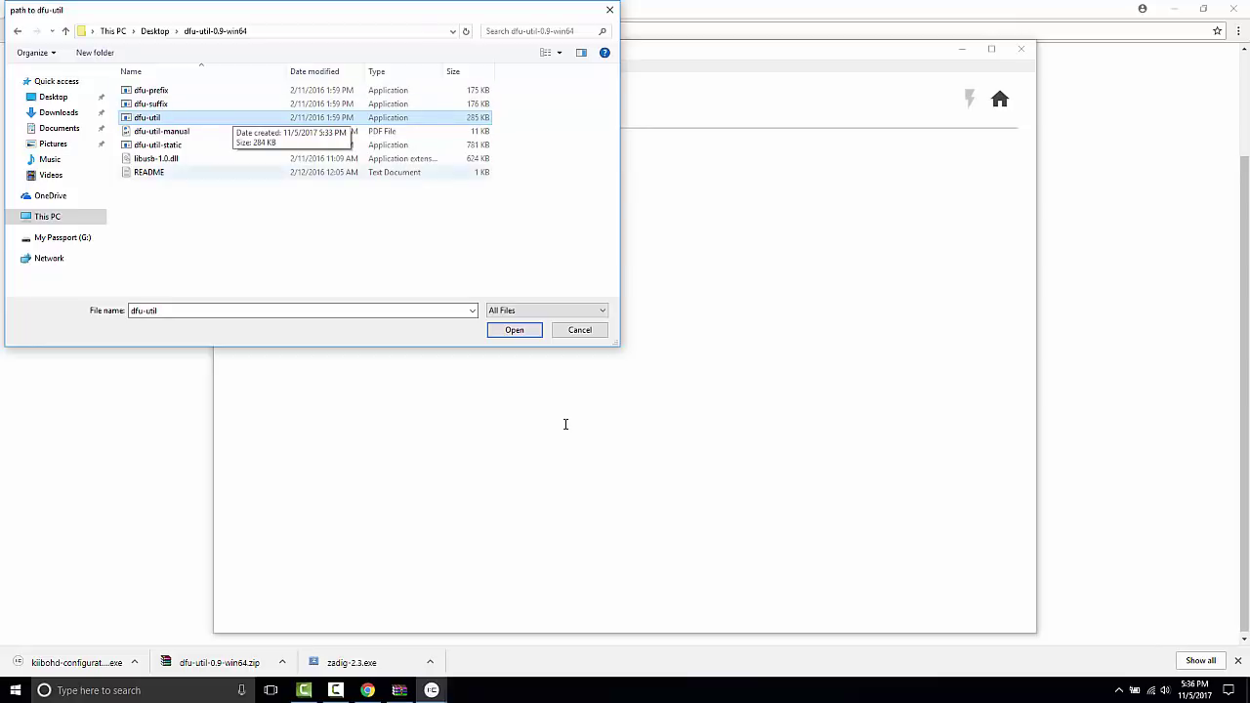
Confirm dfu-util as the command and flash the K-Type, downloading 60964 bytes to SUCCESS.
key("Return")
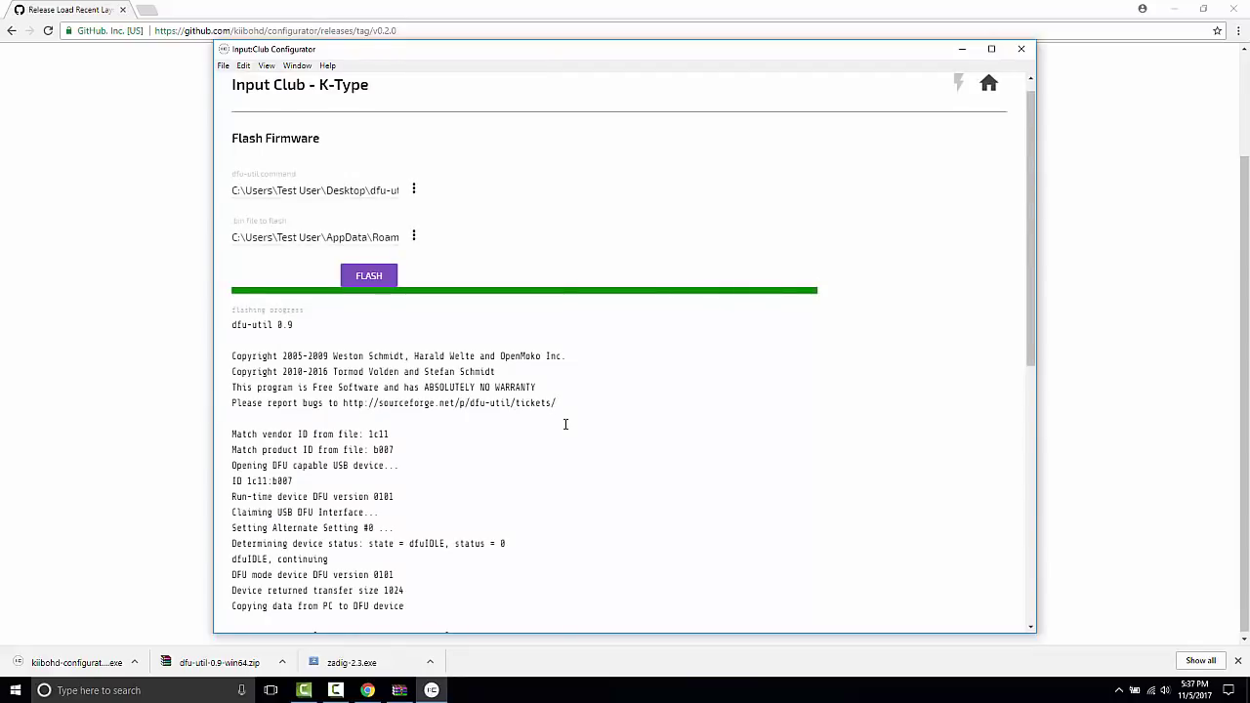
scroll(564, 423, "down", 5)
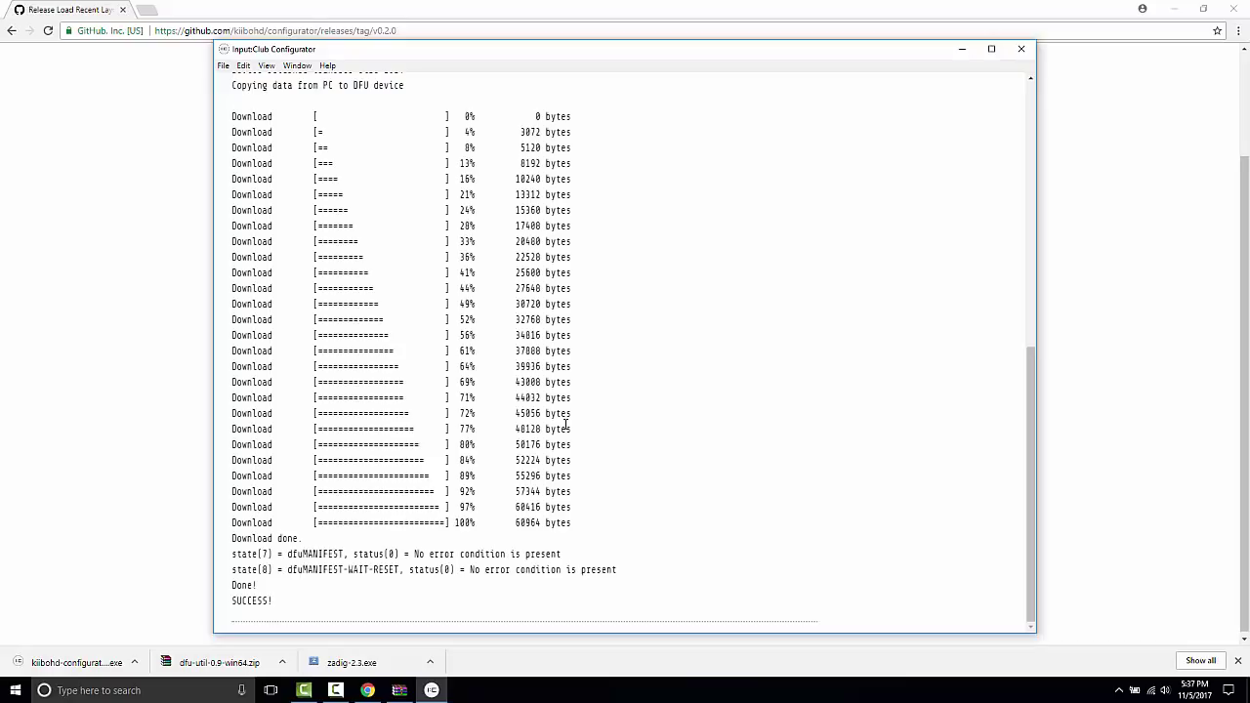
Launch Notepad through the Windows Start search.
key("super")
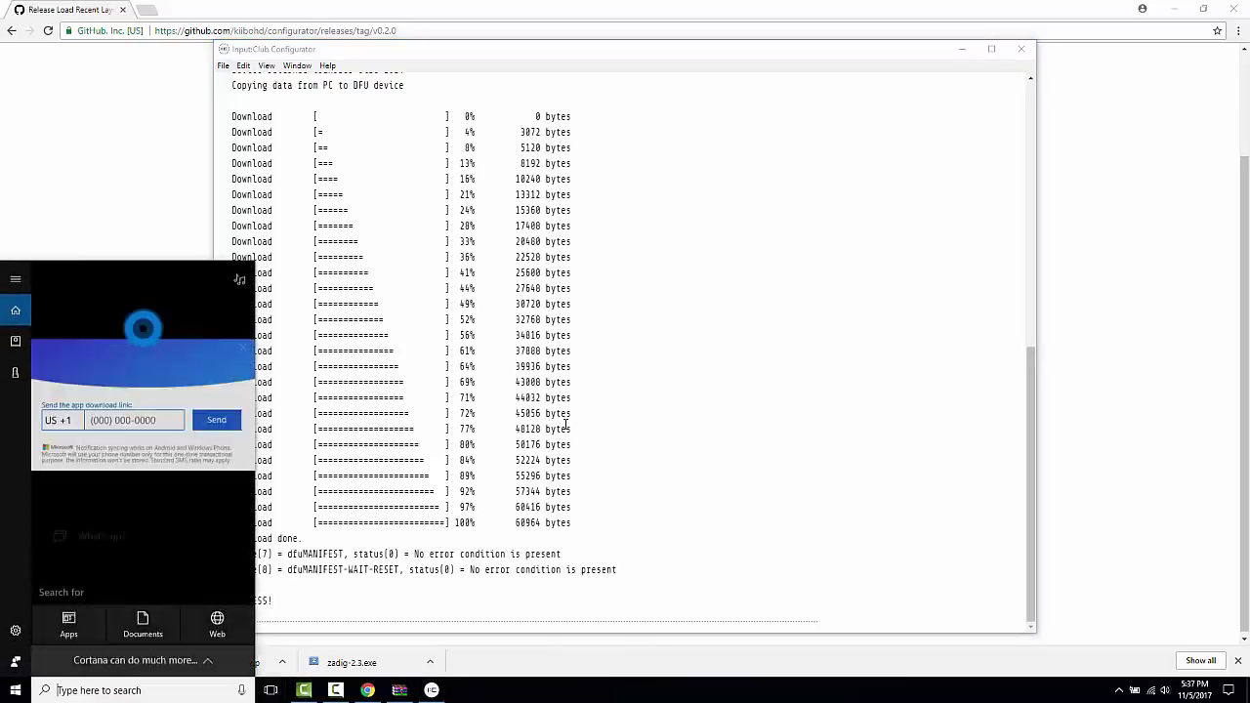
type("notepad+")
key("BackSpace")
key("Return")
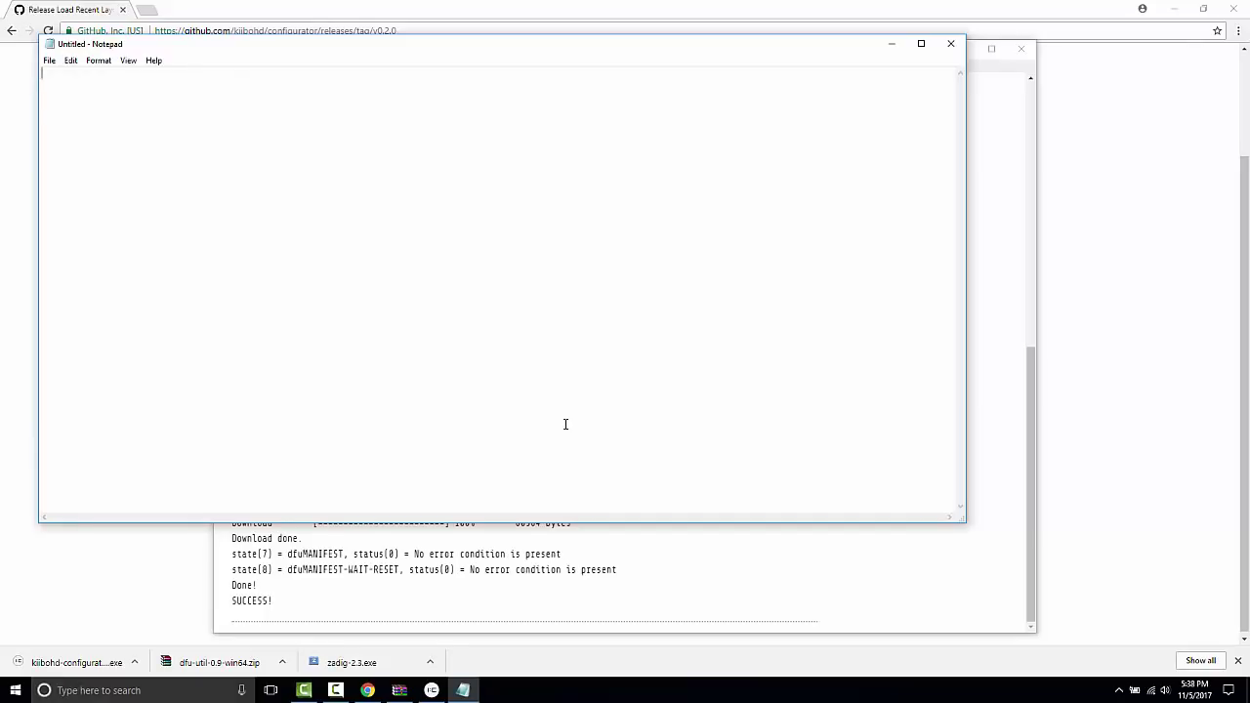
Type the top letter row, which gives 'wqertyuiop', then close Notepad without saving.
type("w")
type("o")
type("ertyuio")
type("p")
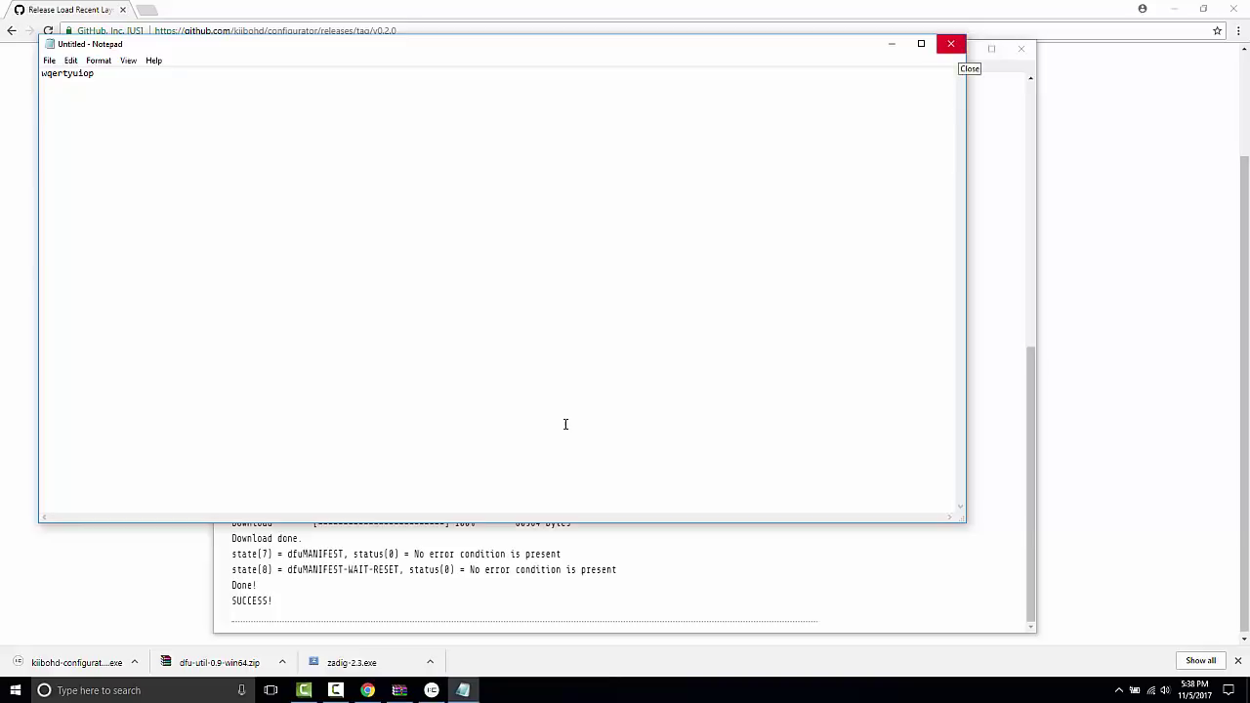
left_click(950, 42)
left_click(644, 344)
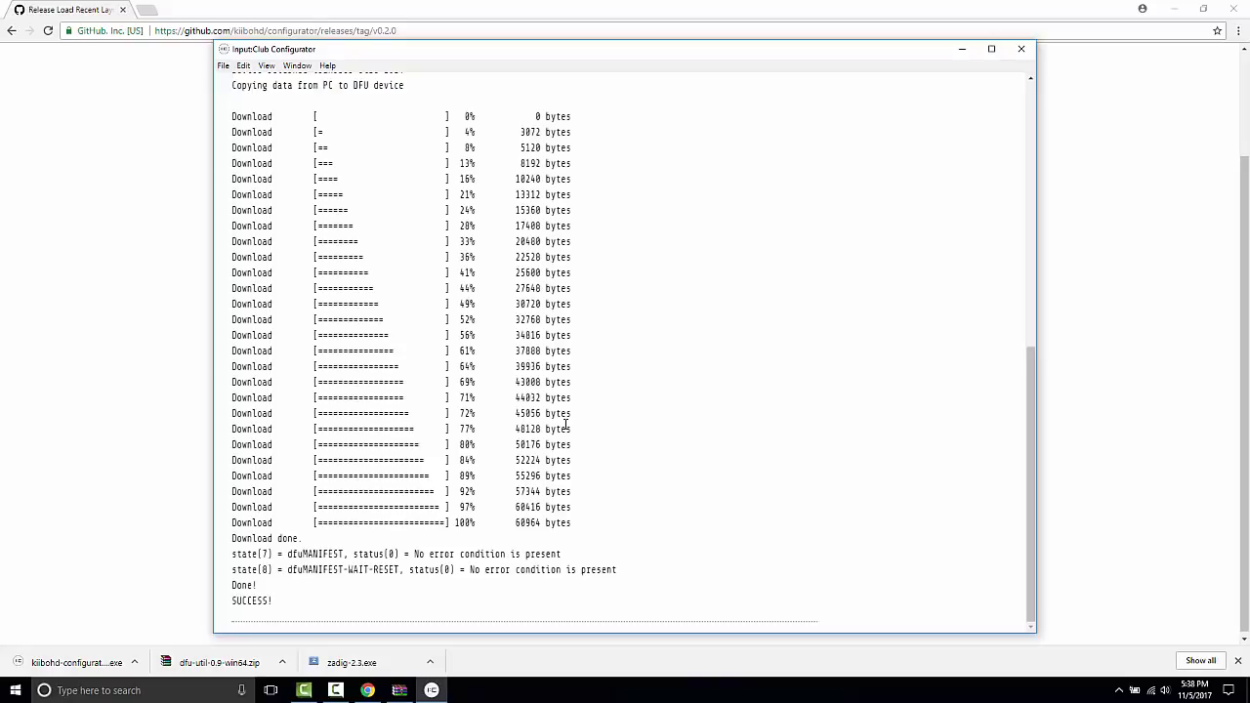
Return Chrome to the K-Type.md guide and review its Flashing - Windows section.
key("alt+Tab")
key("alt+Left")
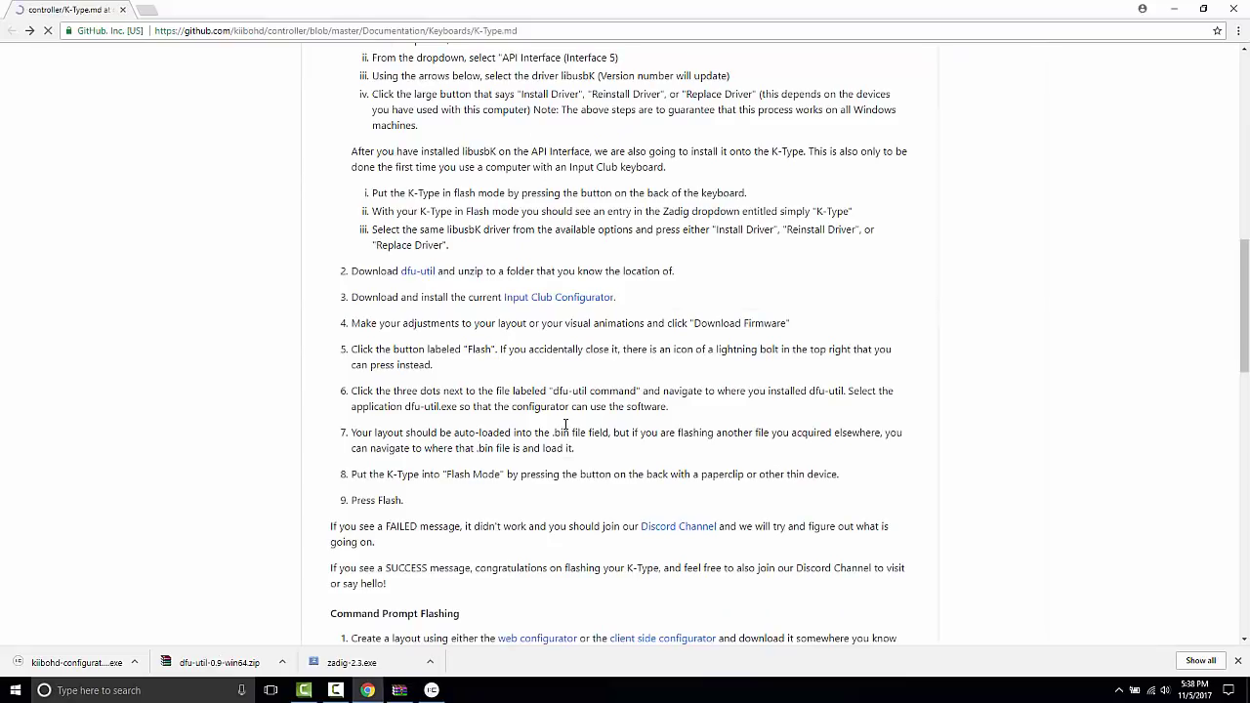
scroll(565, 426, "down", 1)
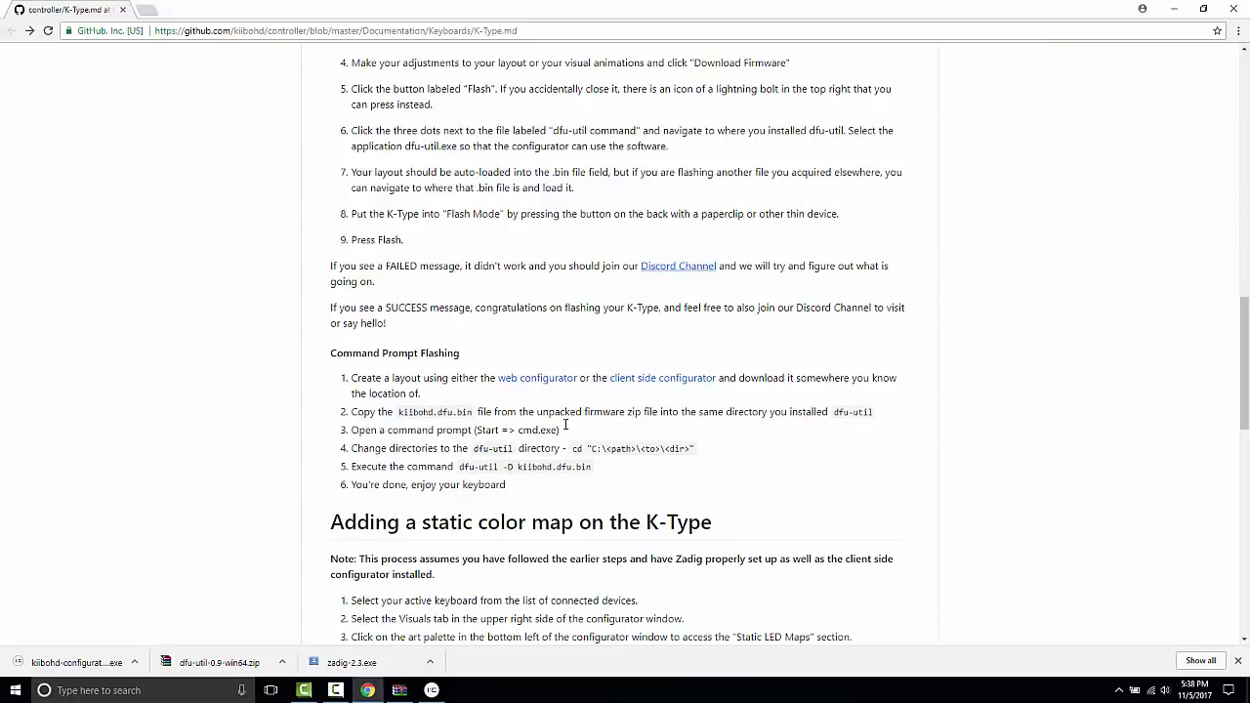
scroll(565, 426, "up", 3)
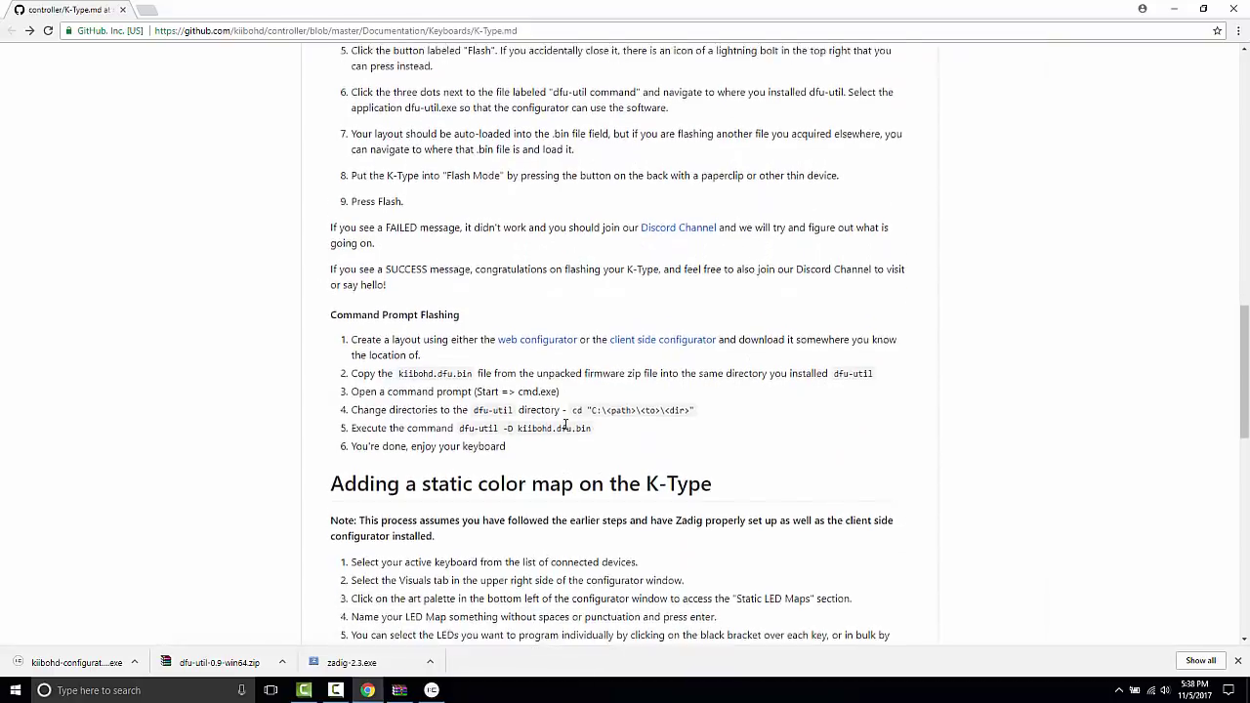
scroll(565, 425, "up", 1)
scroll(566, 425, "down", 5)
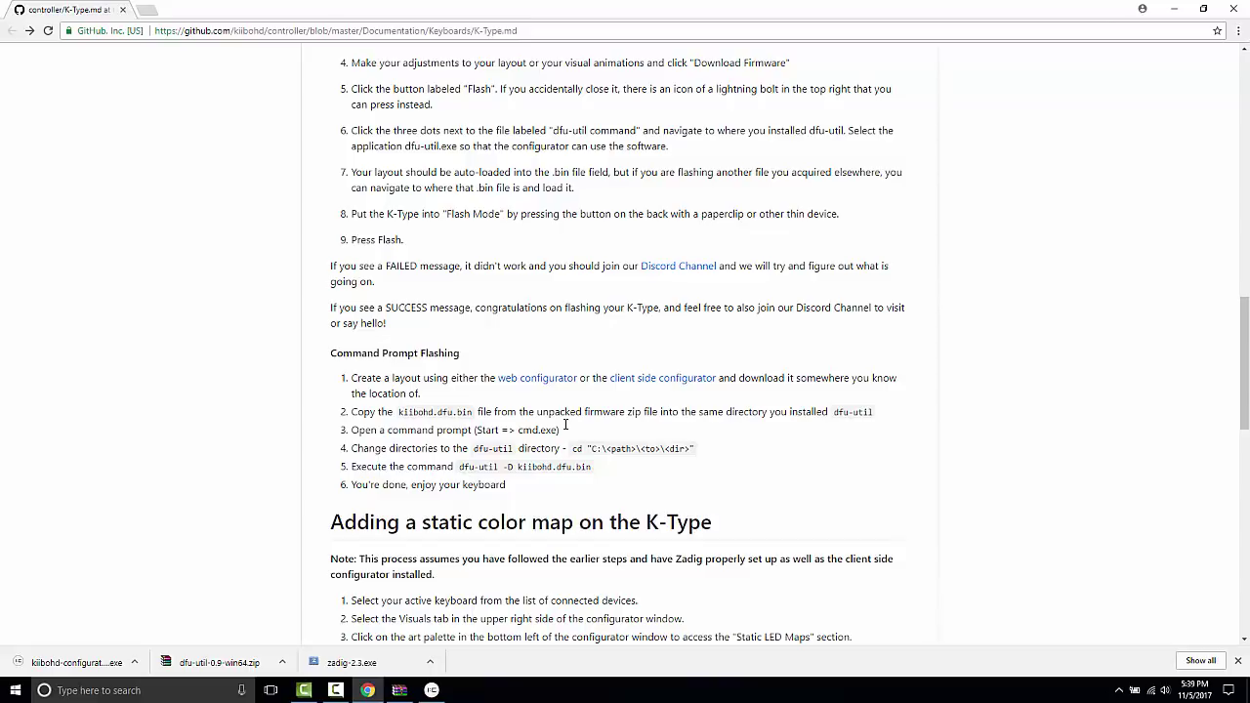
scroll(564, 425, "up", 4)
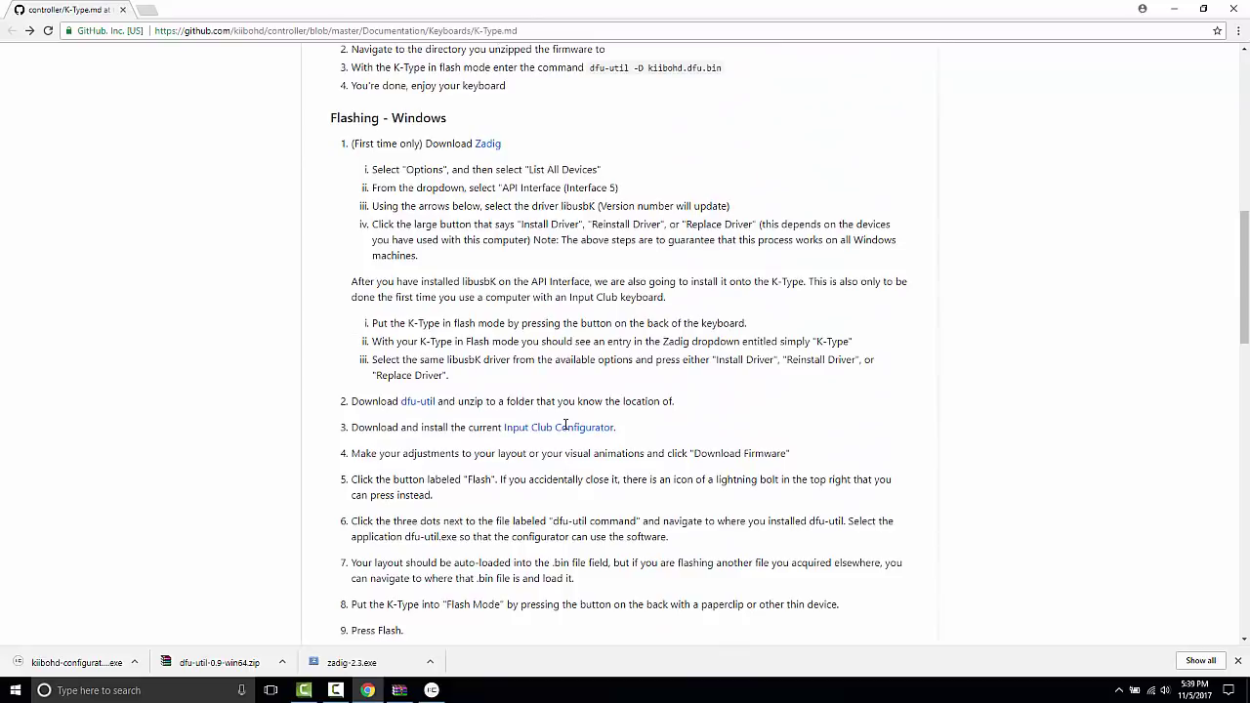